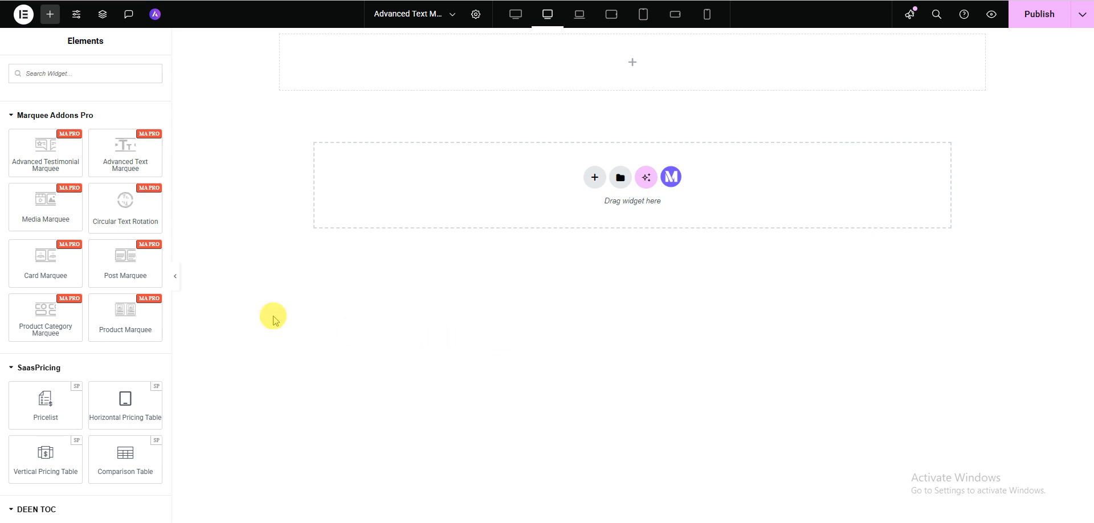
Place a Post Marquee widget in the empty container at the start of the page
left_click_drag(123, 267, 374, 81)
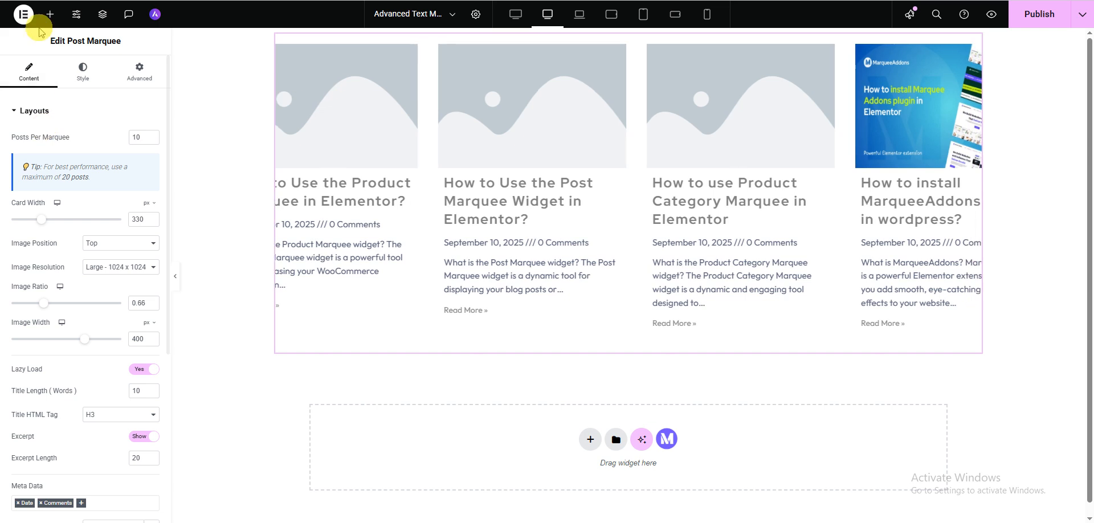
Search the widget library for "post ma", clear the search and reopen the Post Marquee widget's settings
left_click(50, 13)
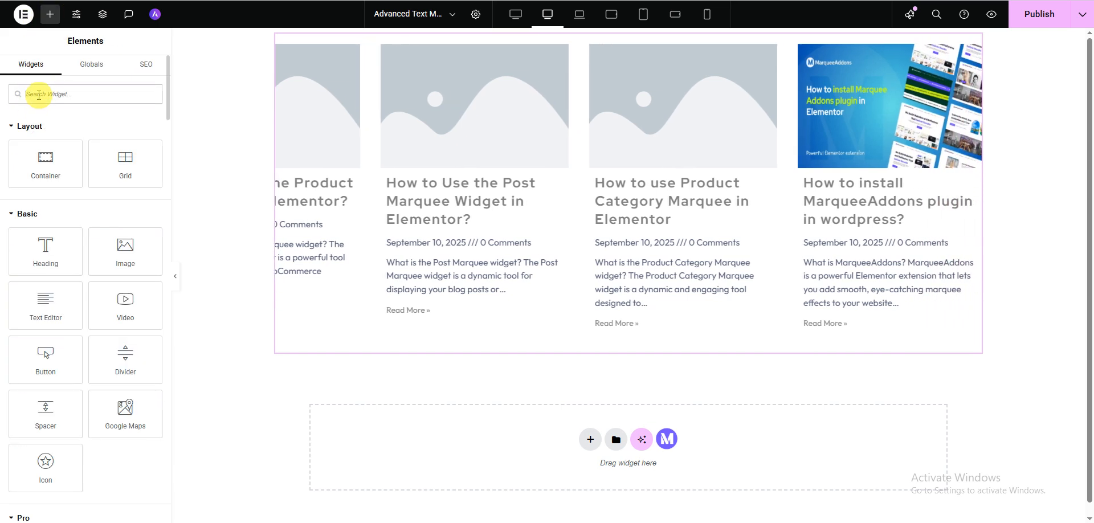
type("post ma")
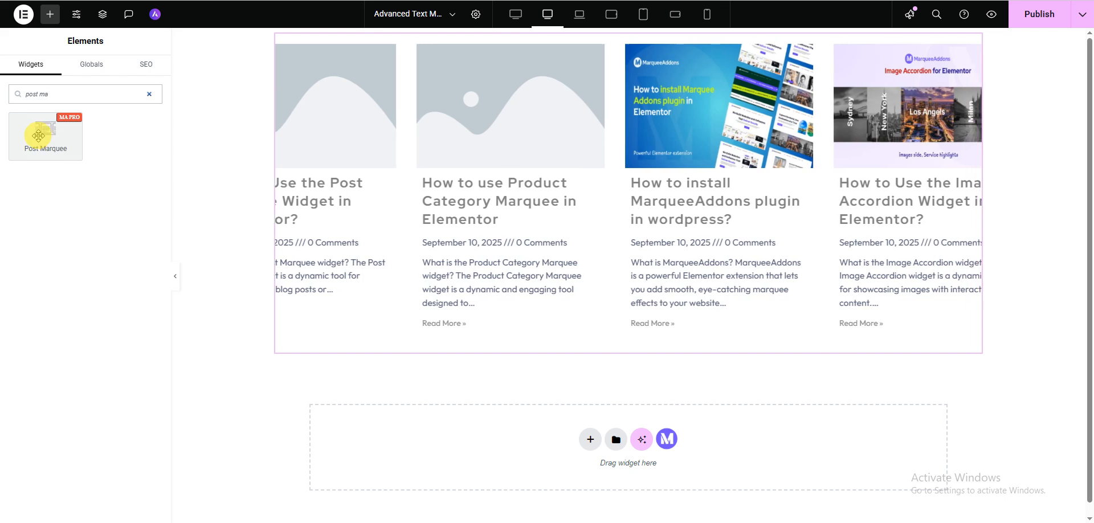
left_click(150, 95)
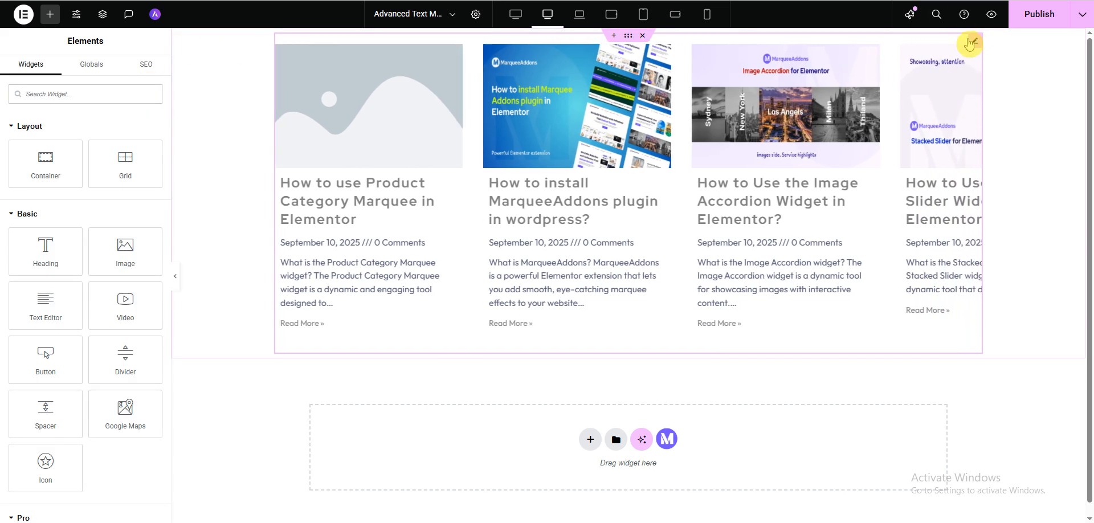
left_click(744, 95)
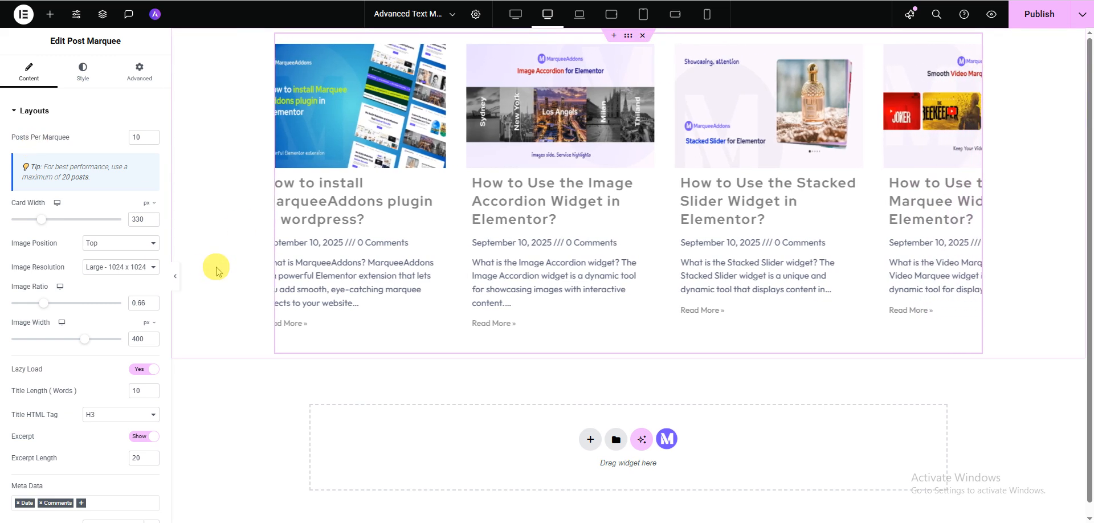
Increase the Post Marquee's card width to 398 px, keeping 10 posts per marquee
left_click(143, 138)
left_click(62, 177)
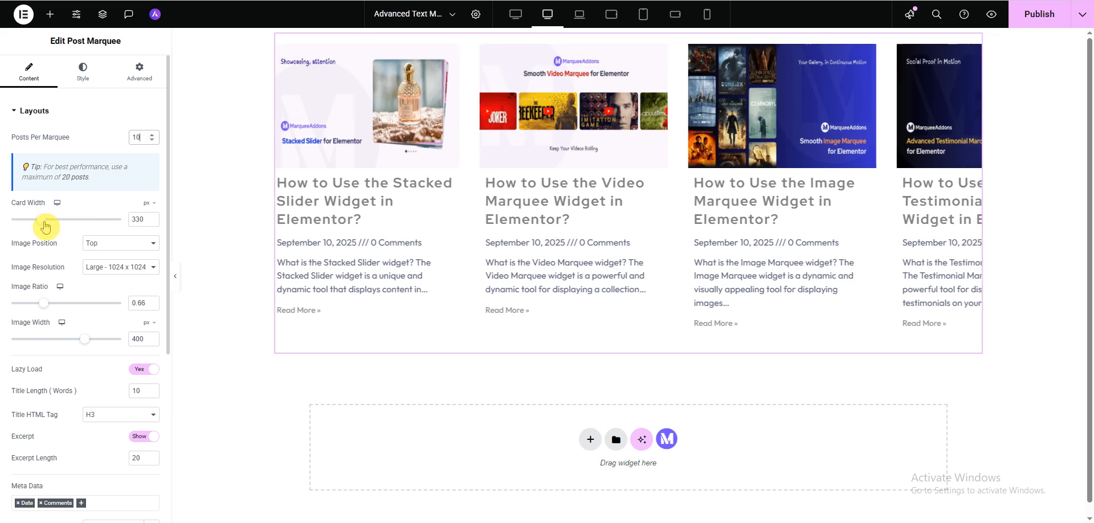
mouse_move(45, 226)
left_mouse_down()
mouse_move(65, 227)
mouse_move(52, 226)
left_mouse_up()
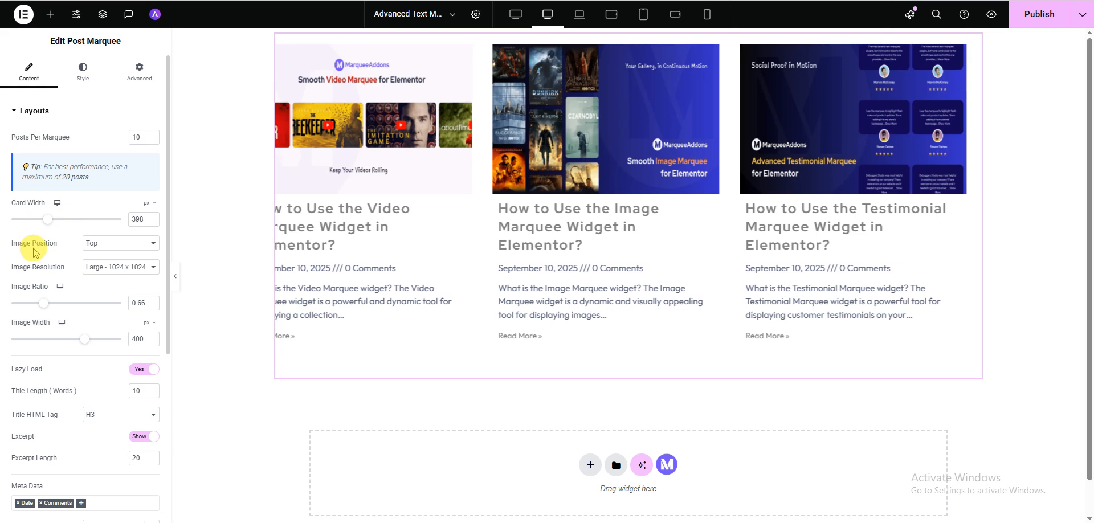
Review the available image position and image resolution options without changing either setting
left_click(99, 249)
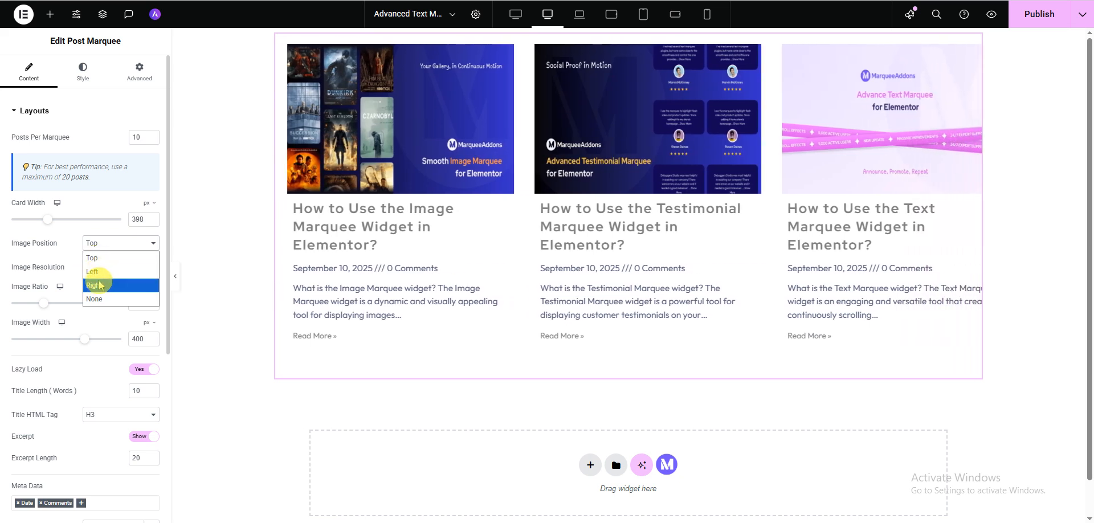
left_click(48, 255)
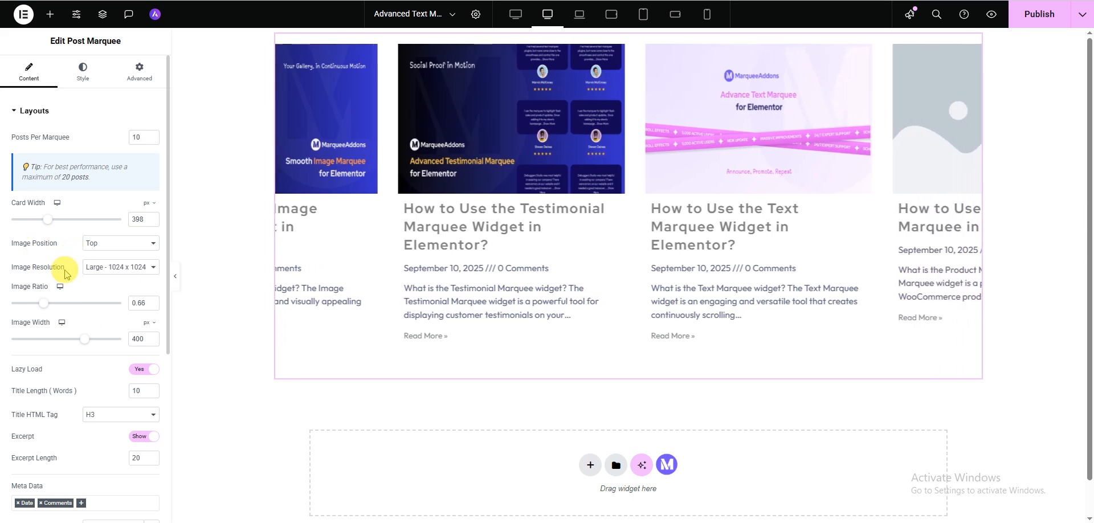
left_click(99, 267)
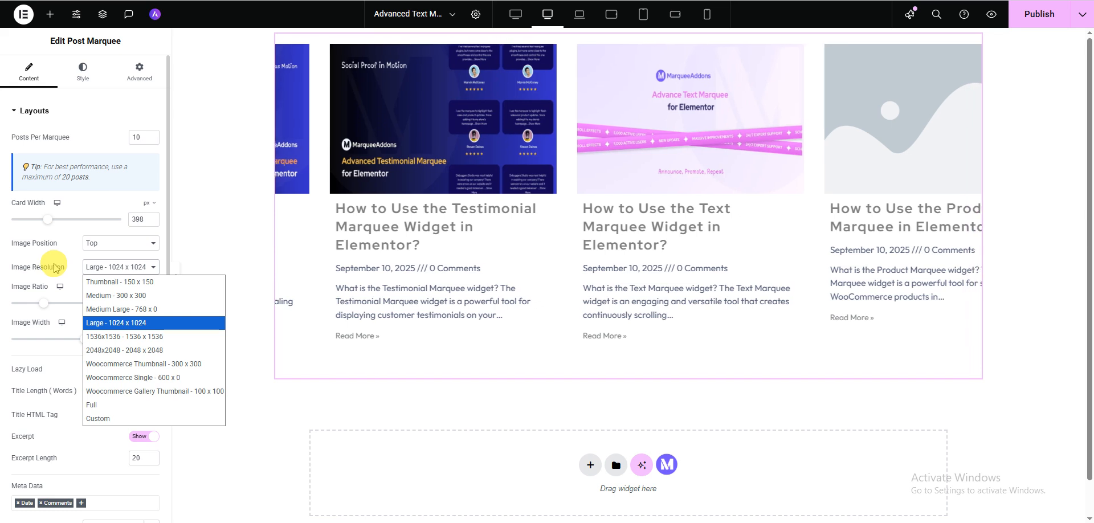
left_click(35, 285)
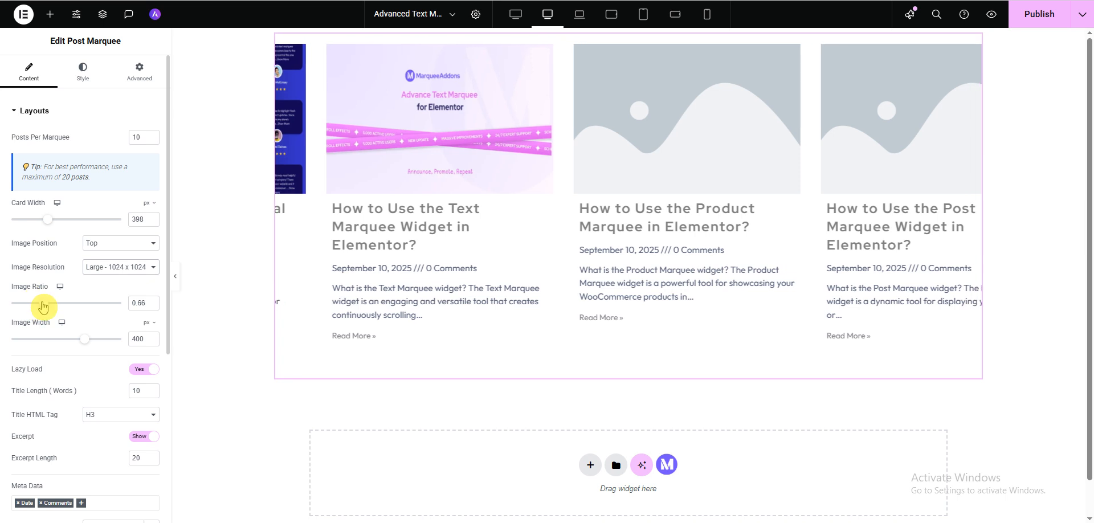
Set the marquee's image ratio to 0.63 and its image width to 600 px
mouse_move(43, 307)
left_mouse_down()
mouse_move(29, 303)
mouse_move(41, 307)
left_mouse_up()
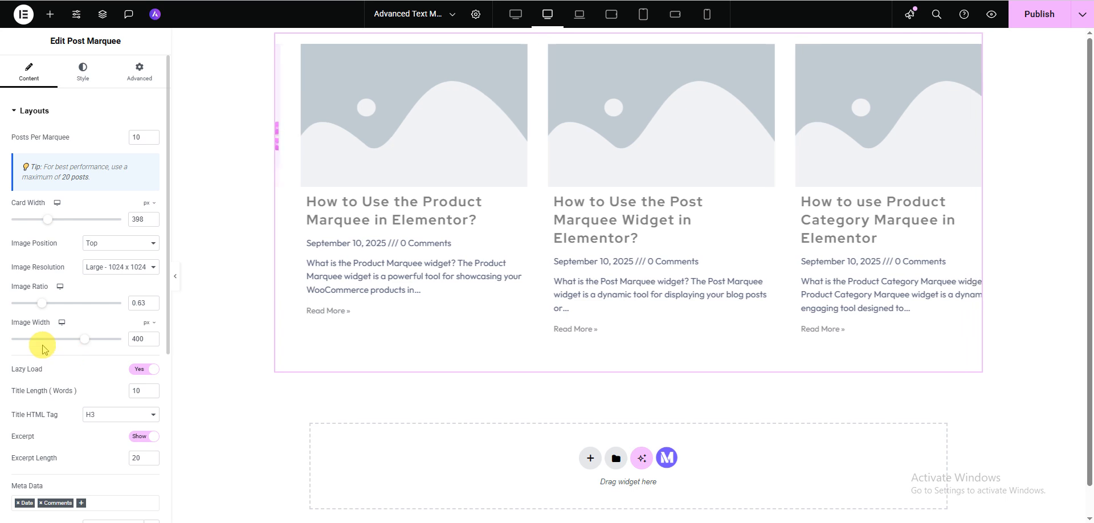
left_click_drag(85, 344, 134, 354)
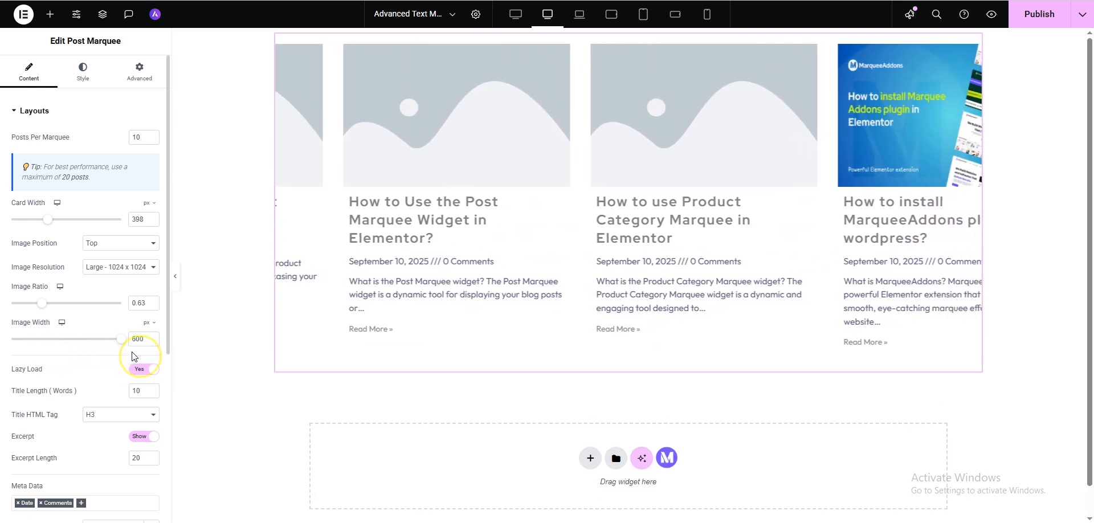
Try a title length of 2 words before restoring 10, and check the title HTML tag options
scroll(74, 350, "down", 2)
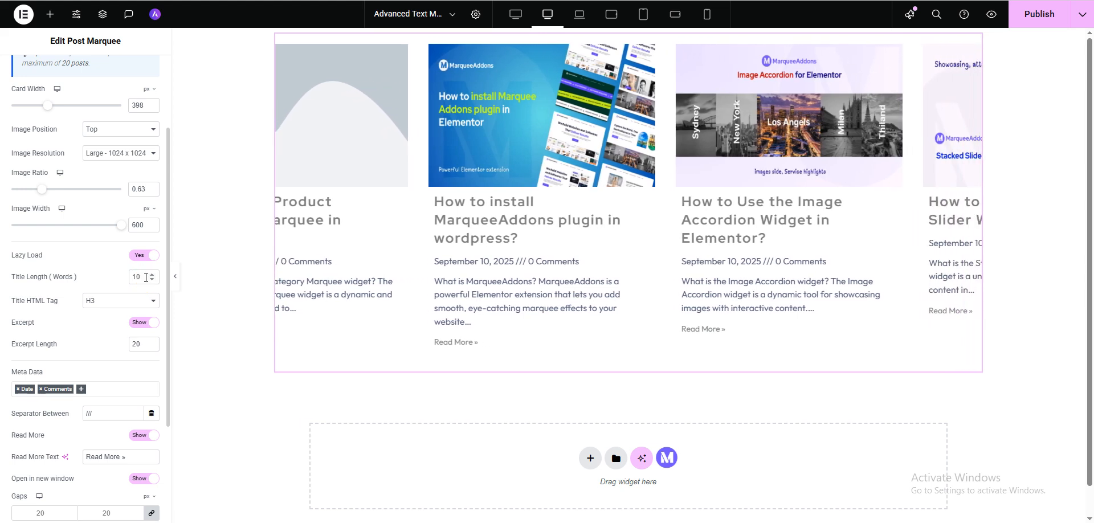
left_click_drag(147, 277, 128, 280)
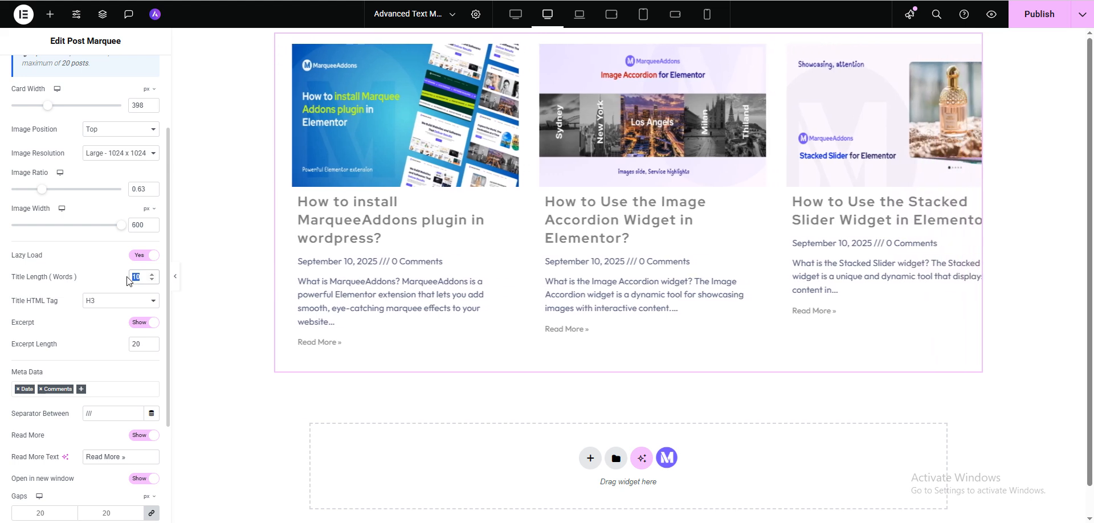
type("2")
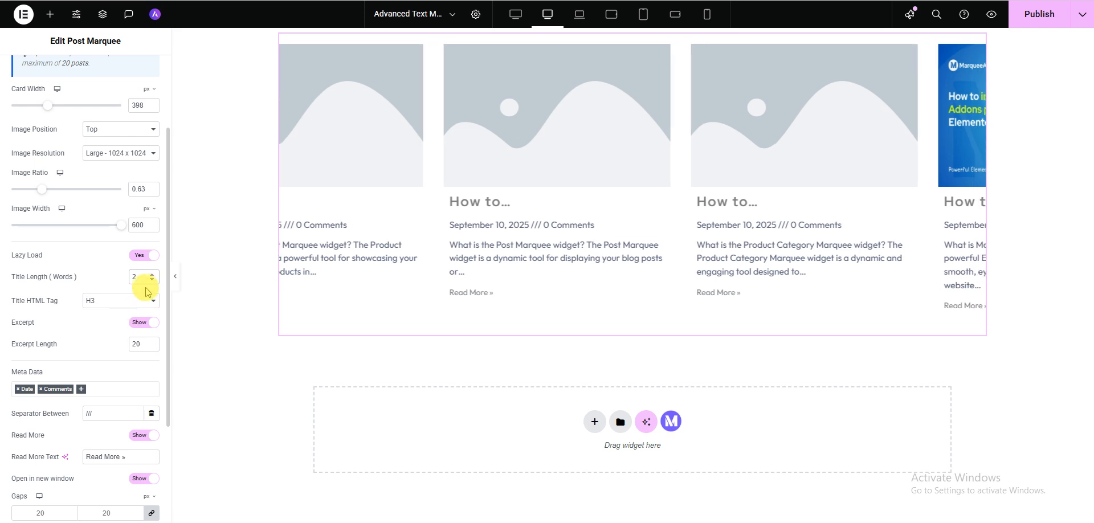
left_click_drag(142, 278, 121, 280)
type("10")
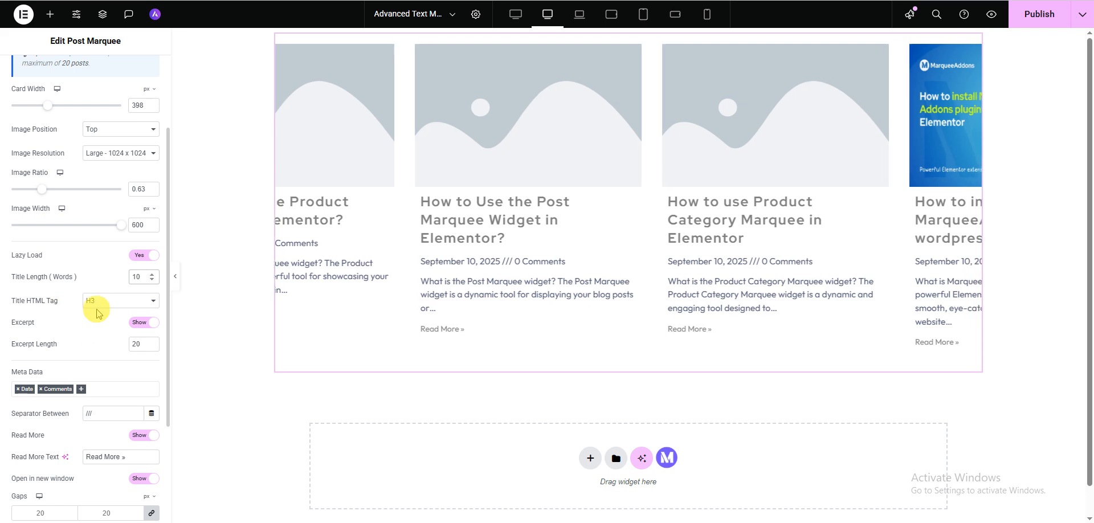
left_click(114, 302)
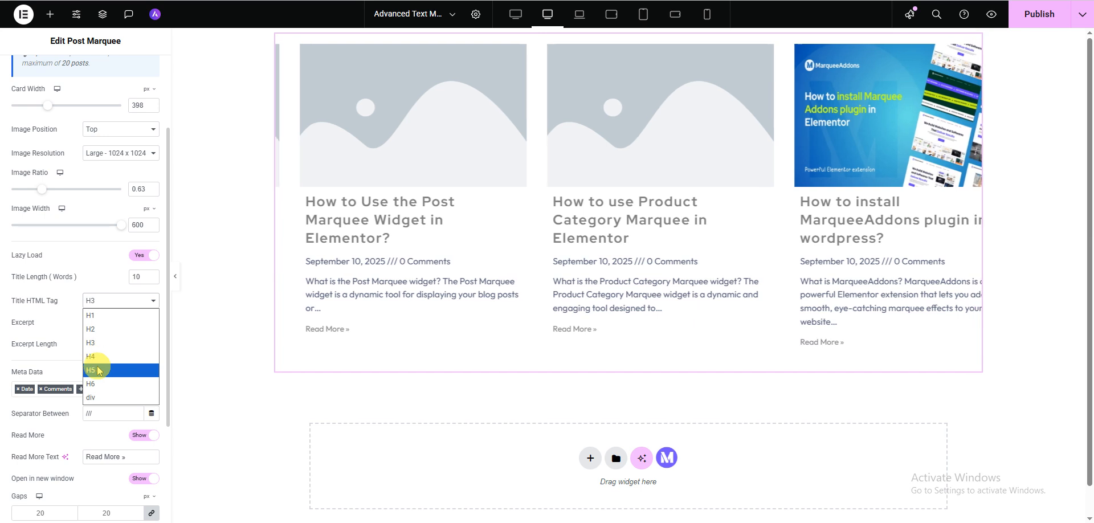
left_click(61, 296)
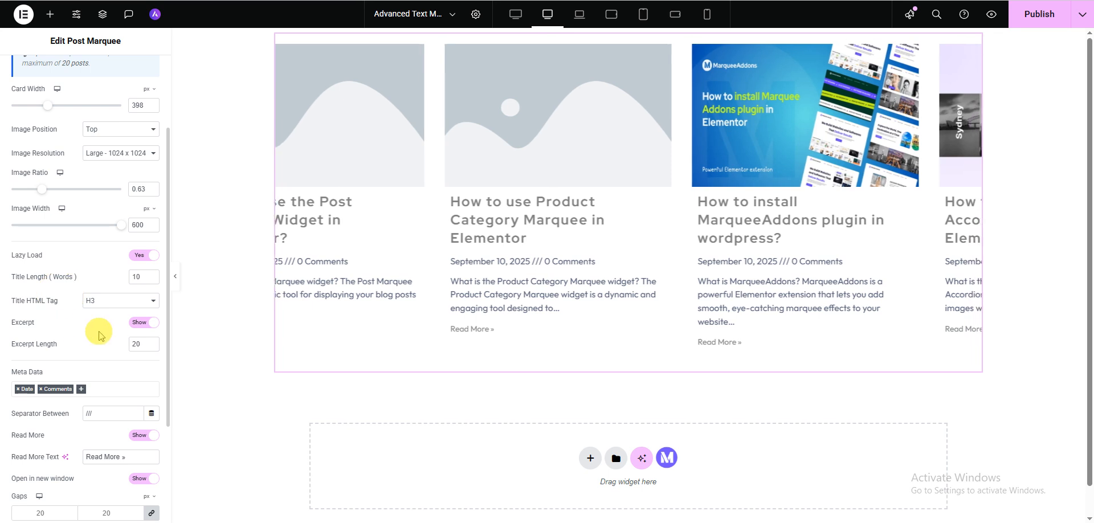
Try an excerpt length of 10 and restore it to 20
left_click(141, 342)
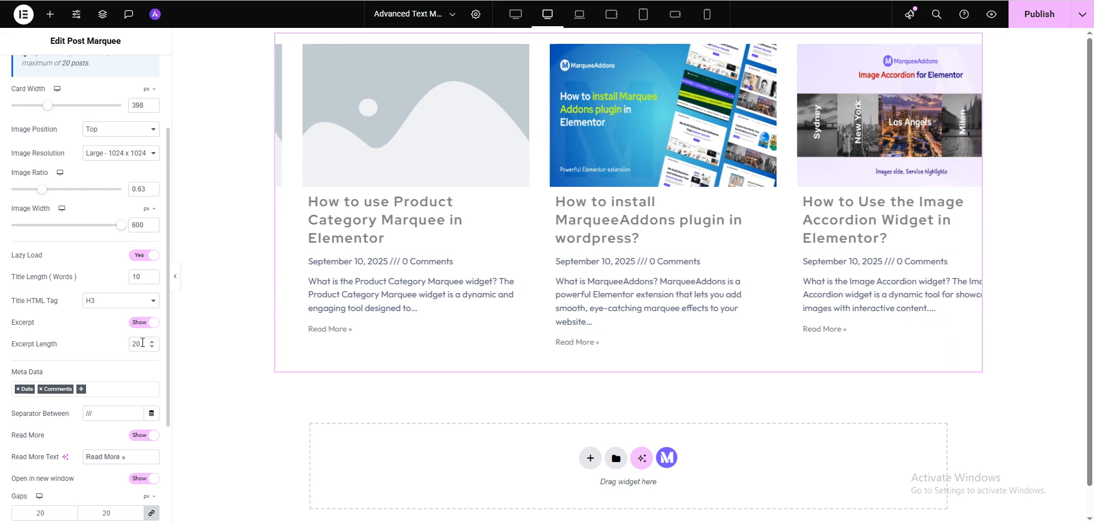
double_click(133, 342)
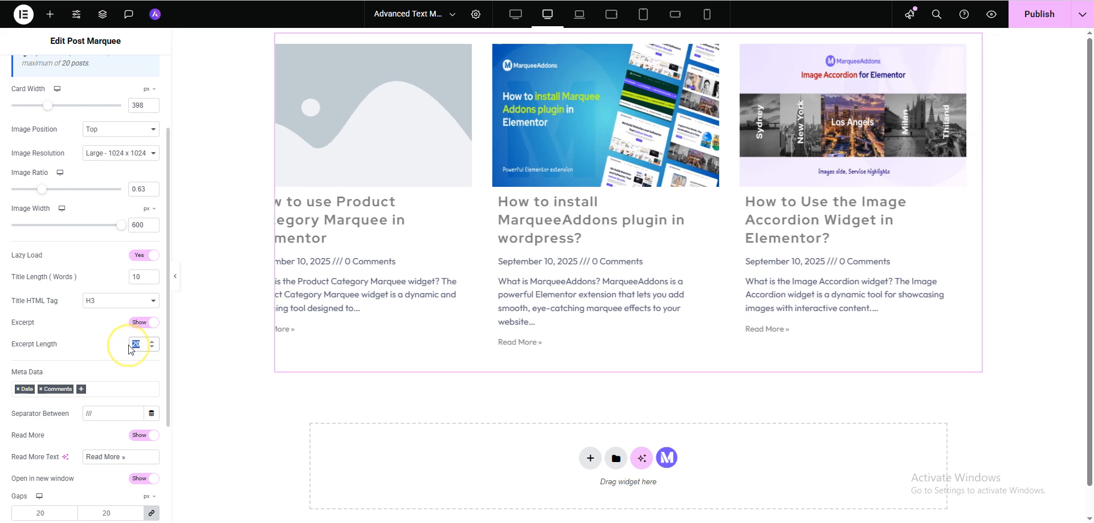
type("10")
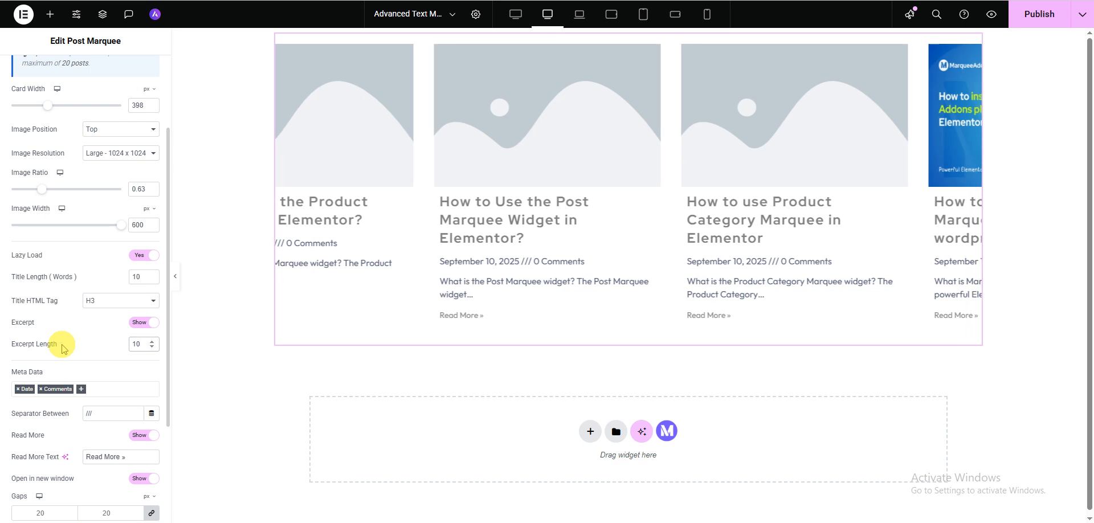
double_click(136, 344)
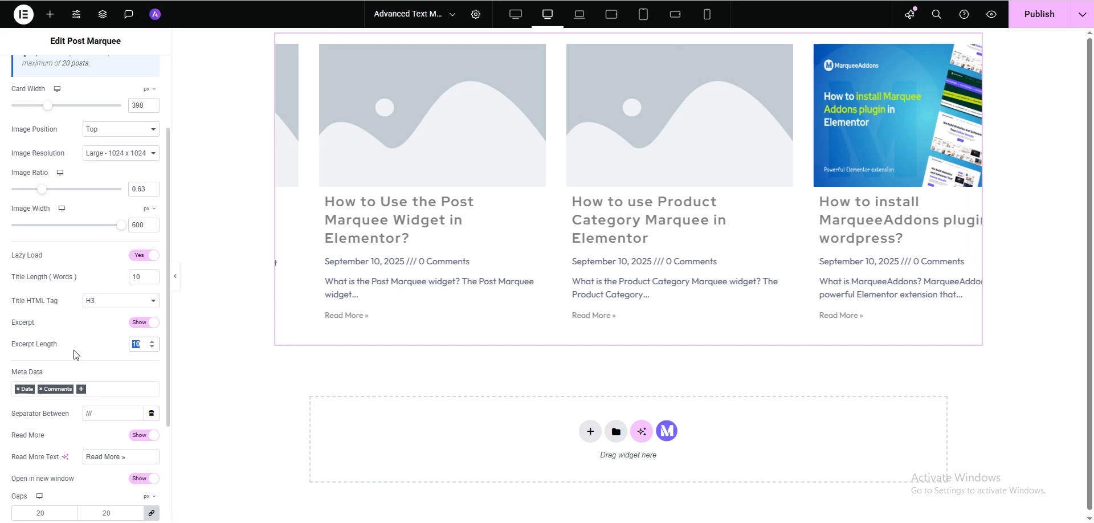
left_click(141, 346)
left_click(140, 346)
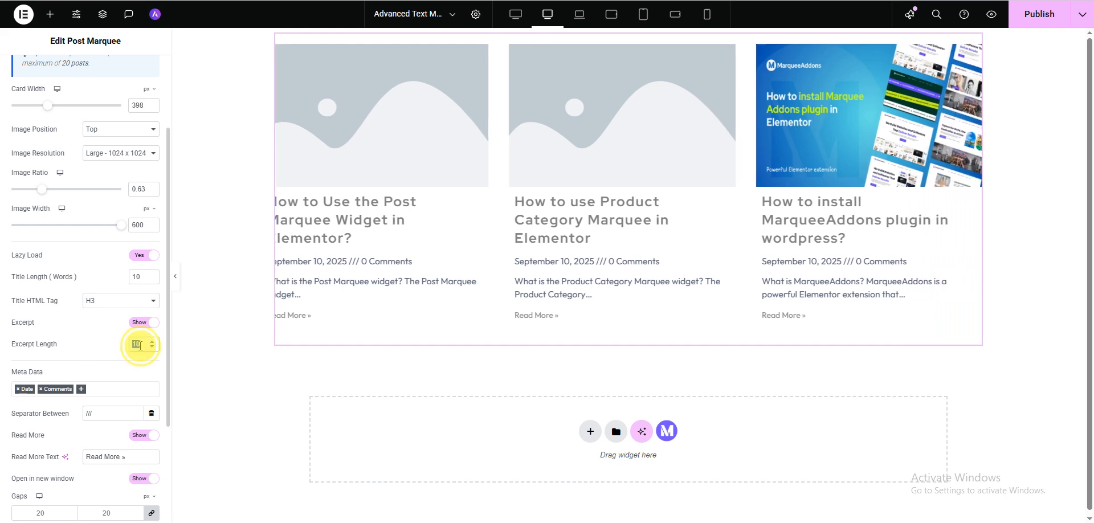
double_click(139, 346)
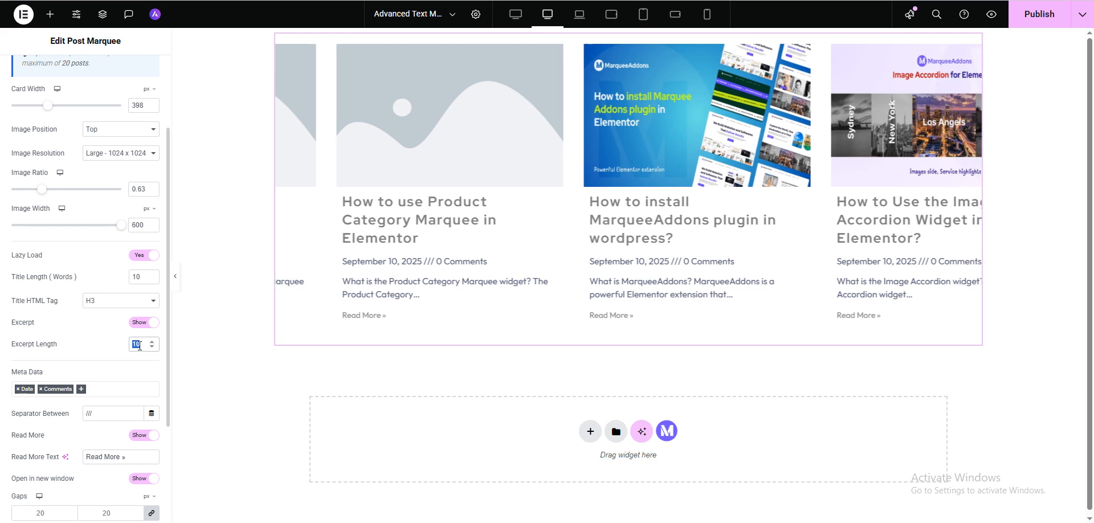
type("20")
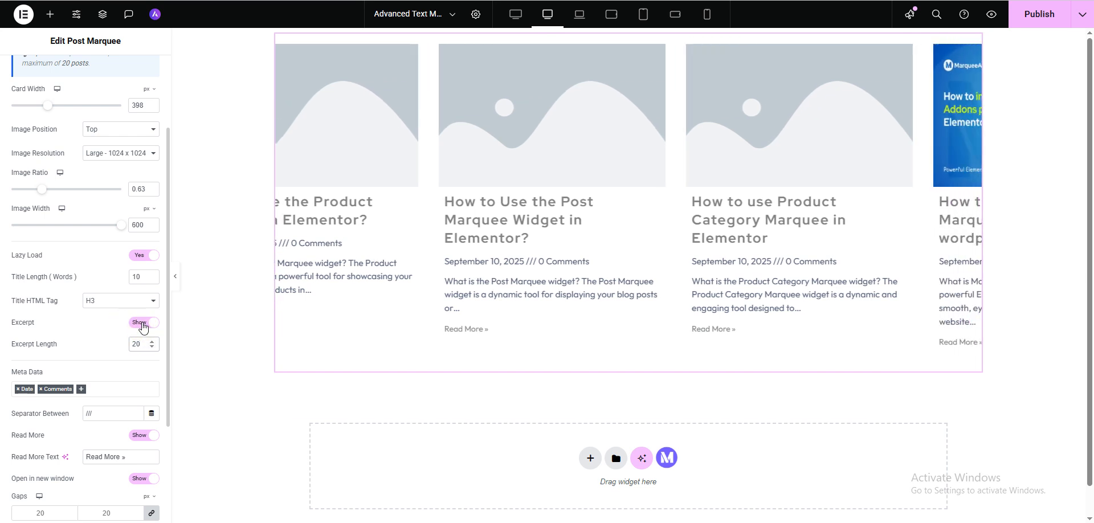
Hide the post excerpts in the marquee and show them again
left_click(142, 325)
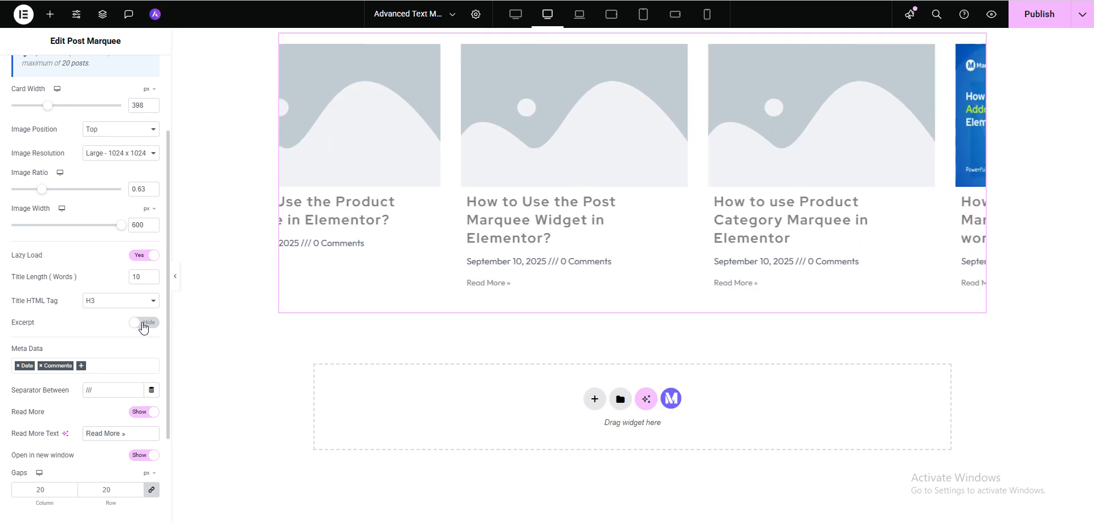
left_click(143, 325)
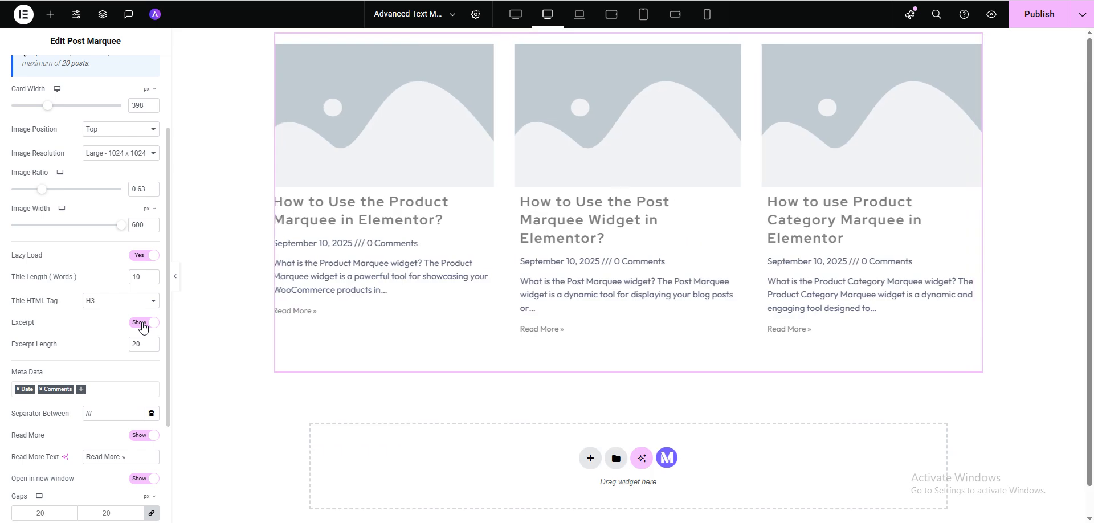
Add Author to the post meta data alongside Date and Comments
scroll(43, 377, "down", 2)
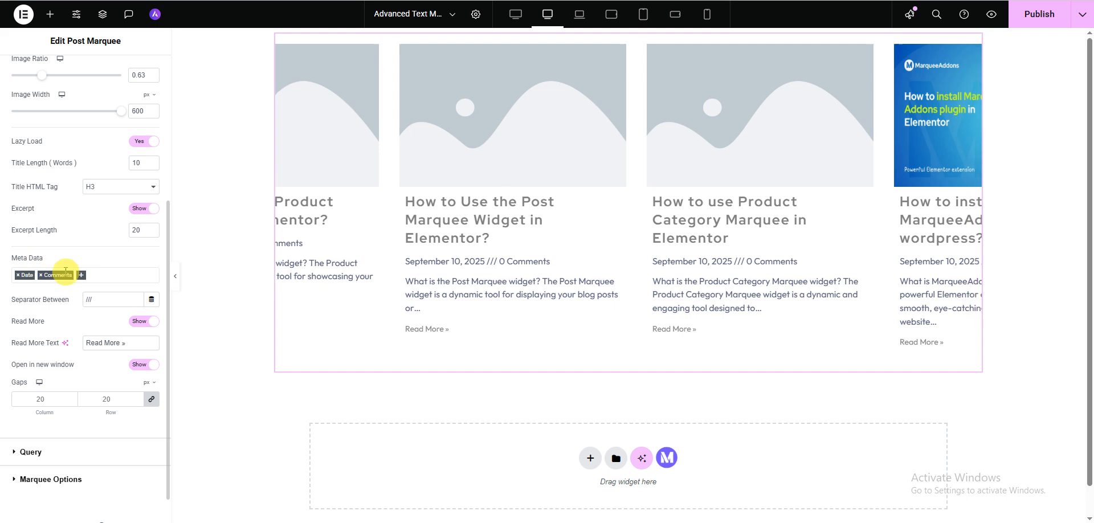
left_click(82, 277)
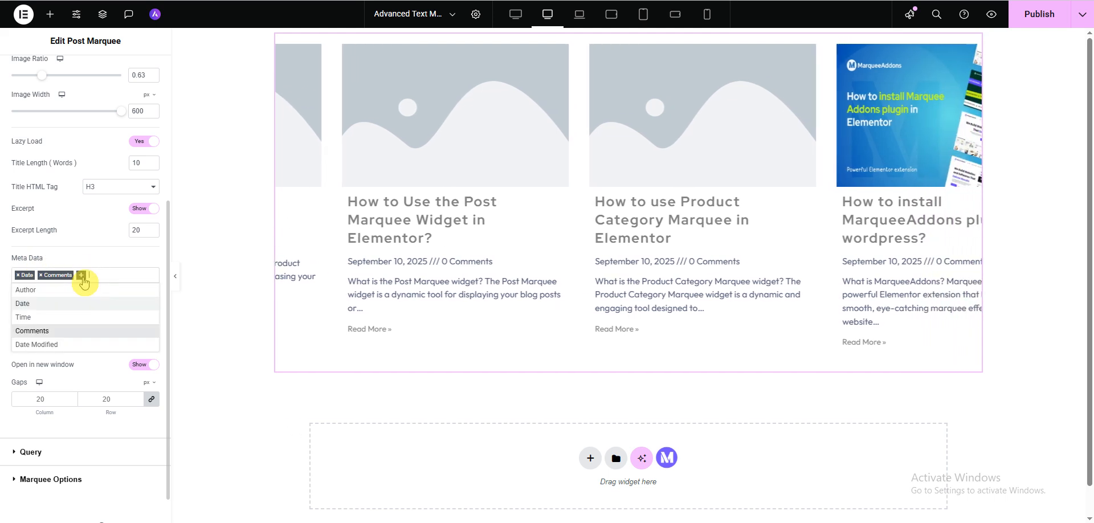
left_click(25, 289)
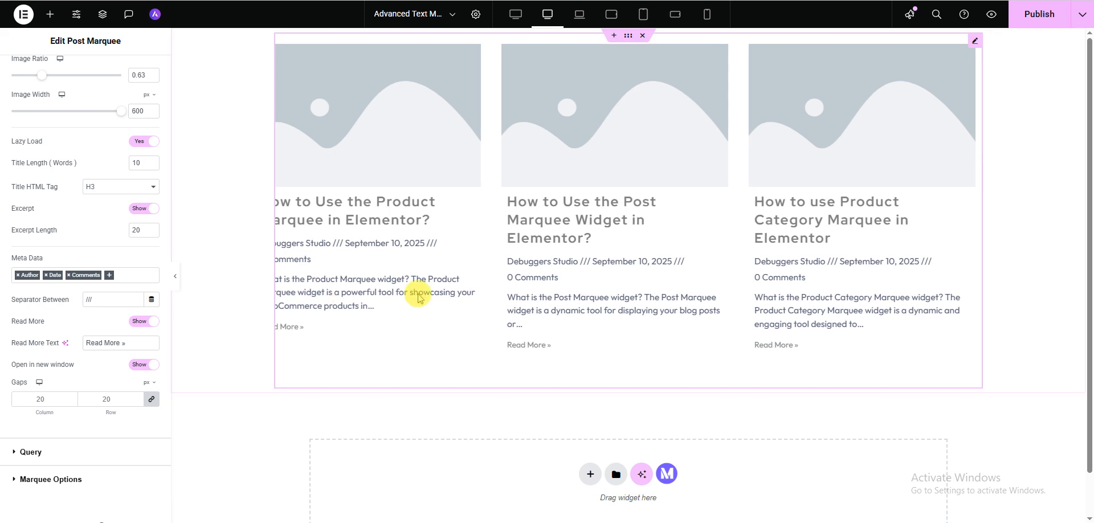
Replace the separator between the meta data items with "-"
double_click(86, 300)
left_click_drag(94, 300, 75, 305)
left_click(91, 305)
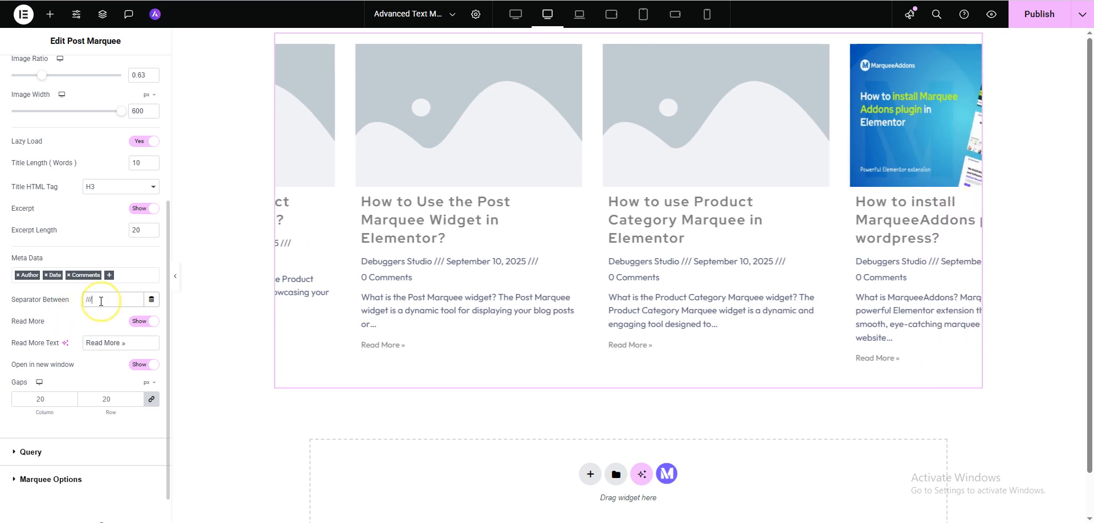
double_click(101, 301)
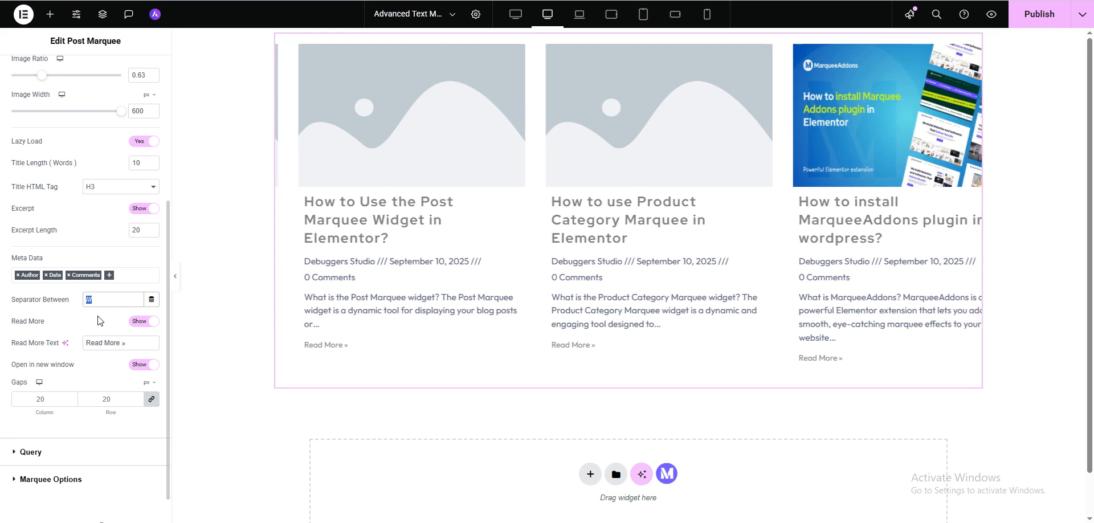
key("BackSpace")
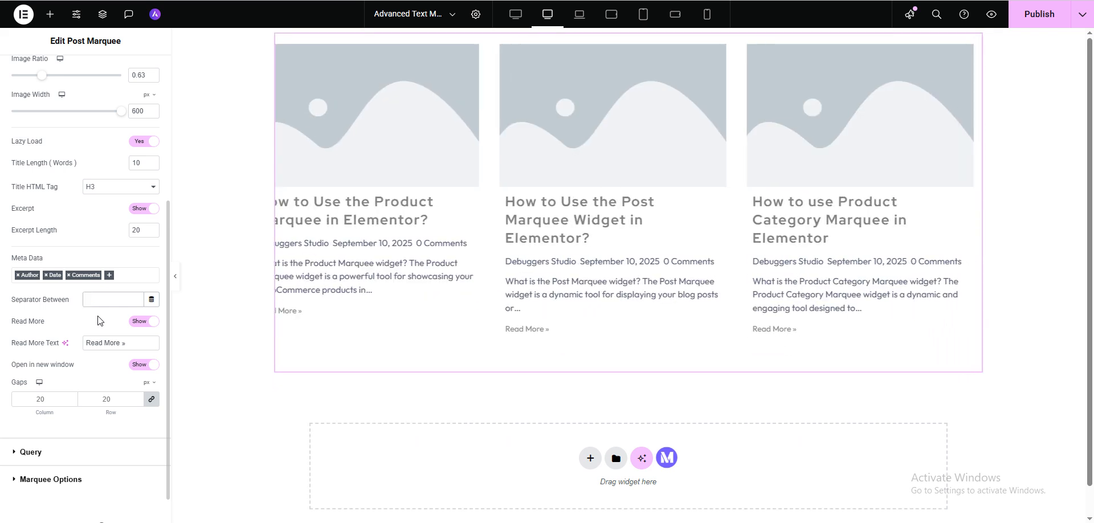
type("-")
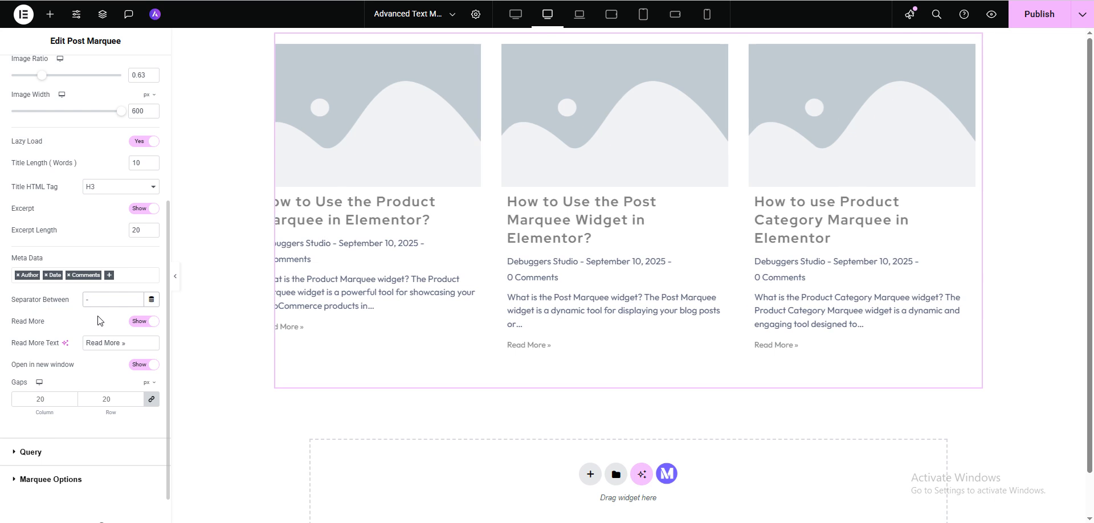
Replace the separator between the meta data items with "///"
key("BackSpace")
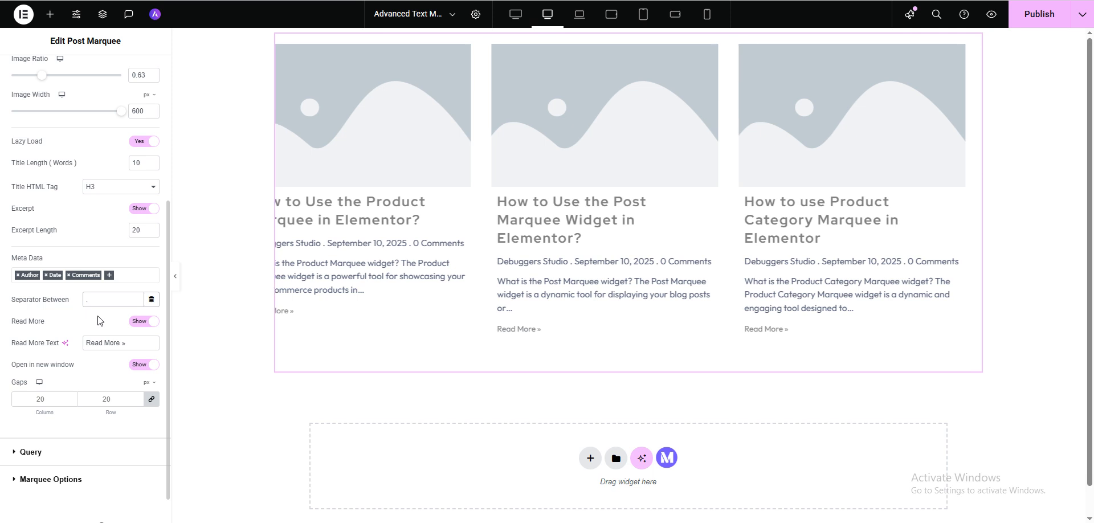
key("BackSpace")
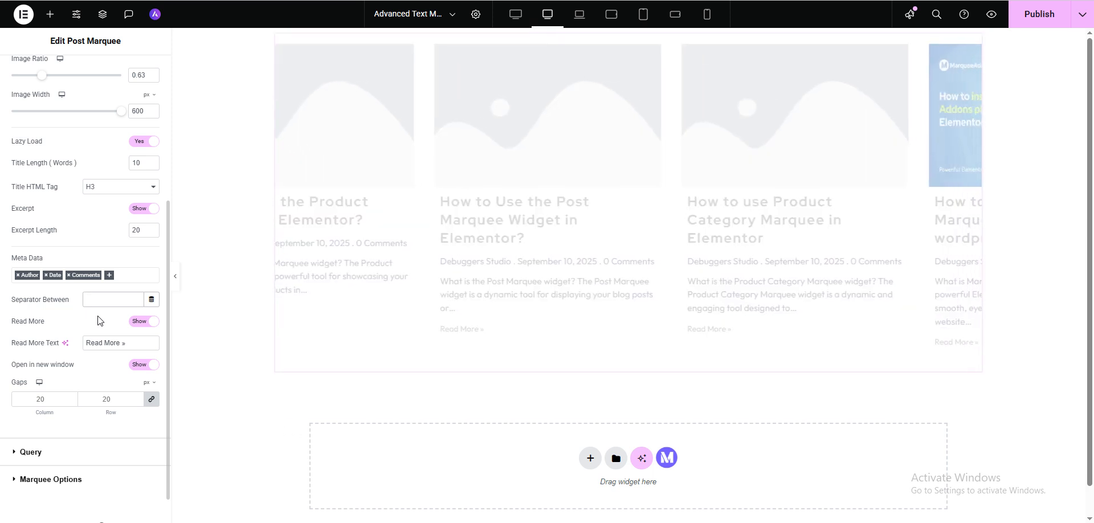
type("?")
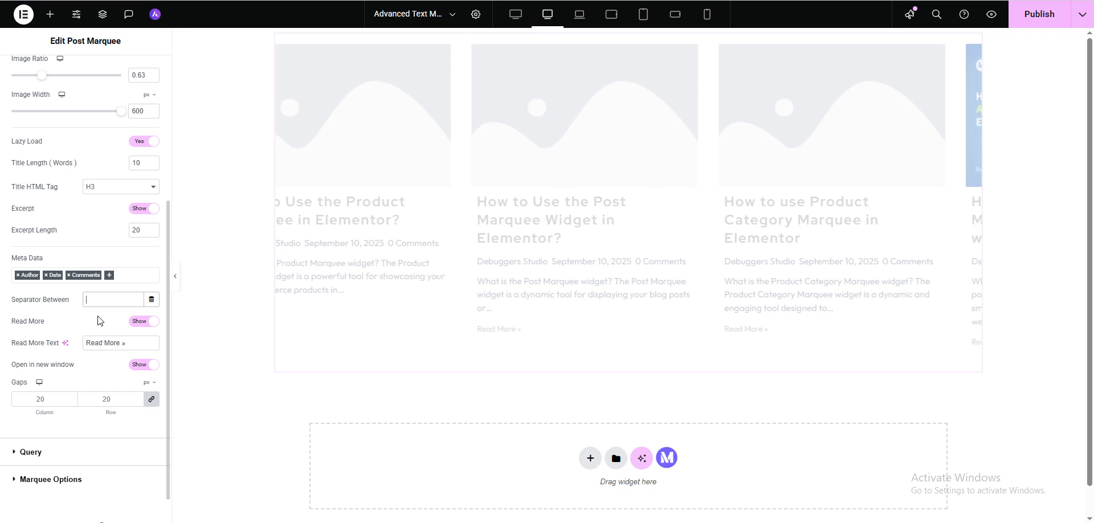
type("///")
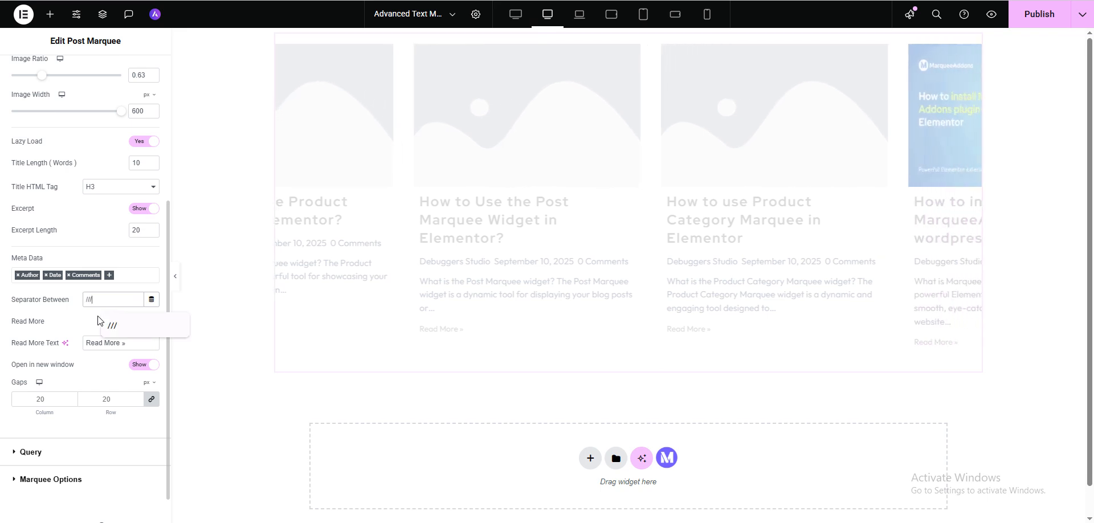
left_click(76, 317)
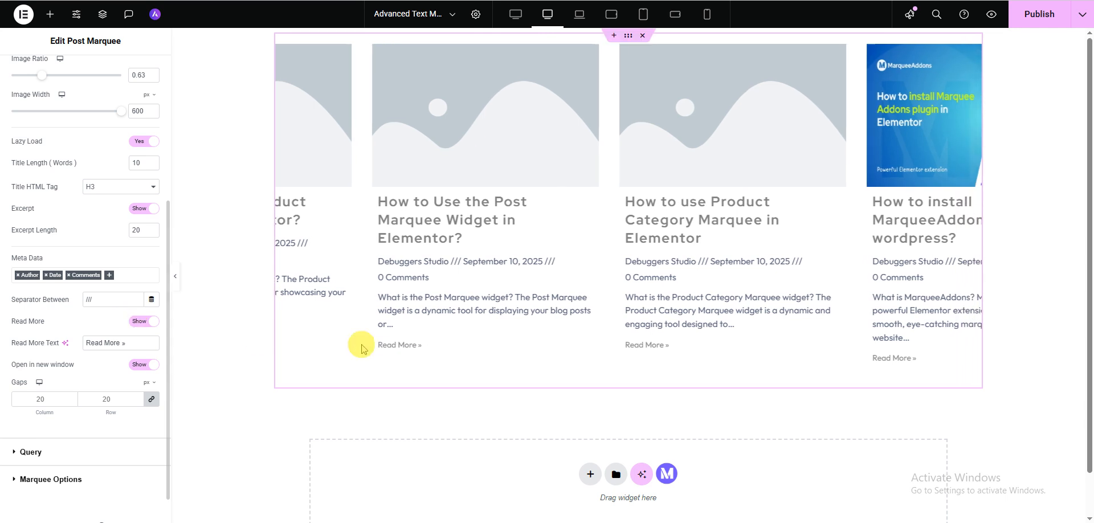
Hide the Read More links in the marquee and show them again
left_click(140, 326)
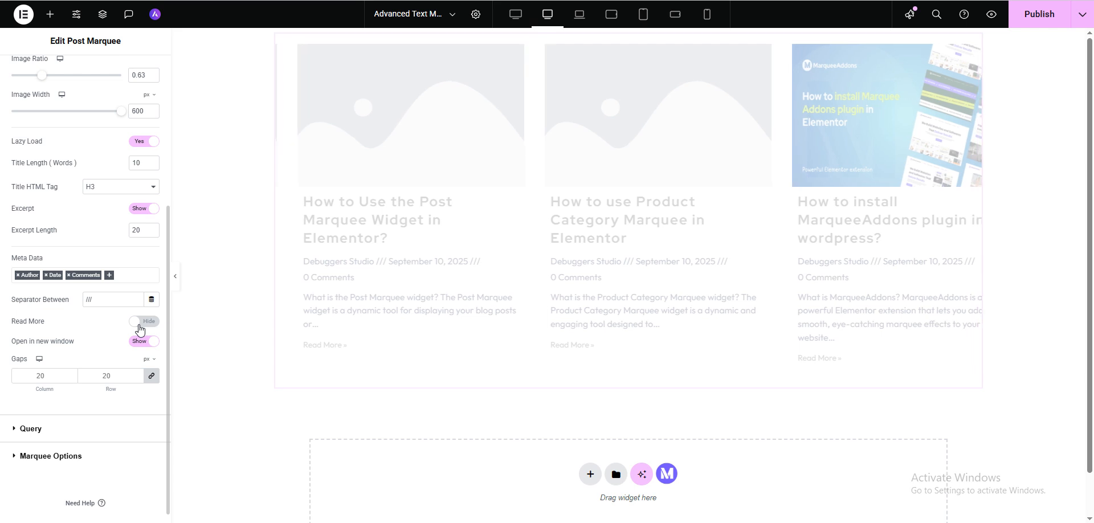
left_click(140, 325)
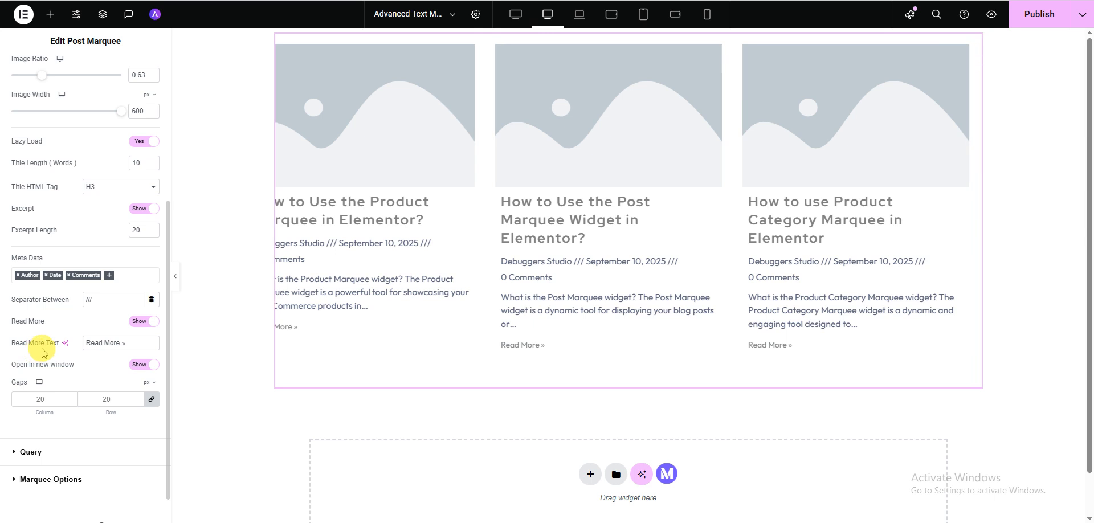
triple_click(101, 344)
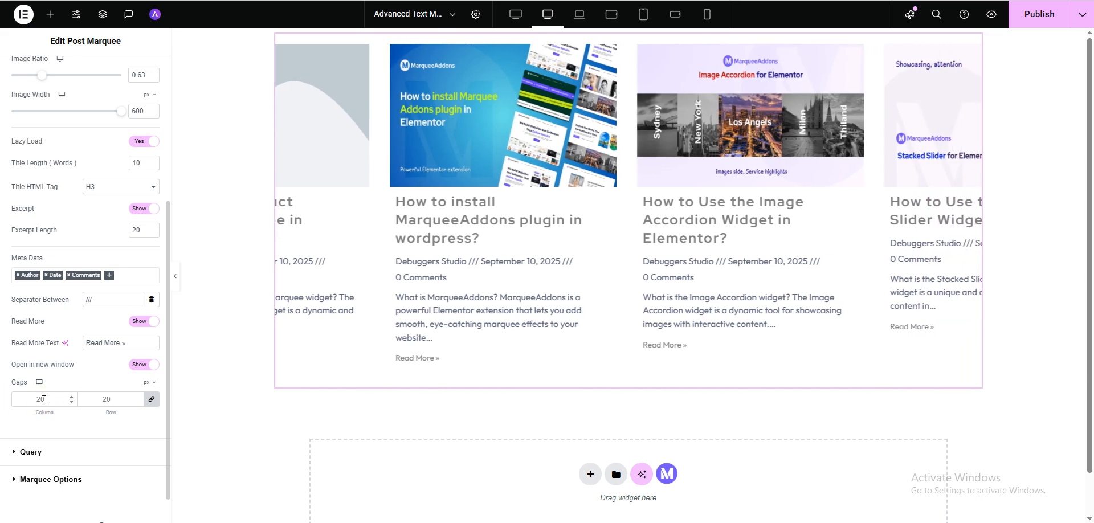
Unlink the gap values and try a column gap and a row gap of 50 px
left_click(152, 402)
left_click_drag(53, 402, 4, 405)
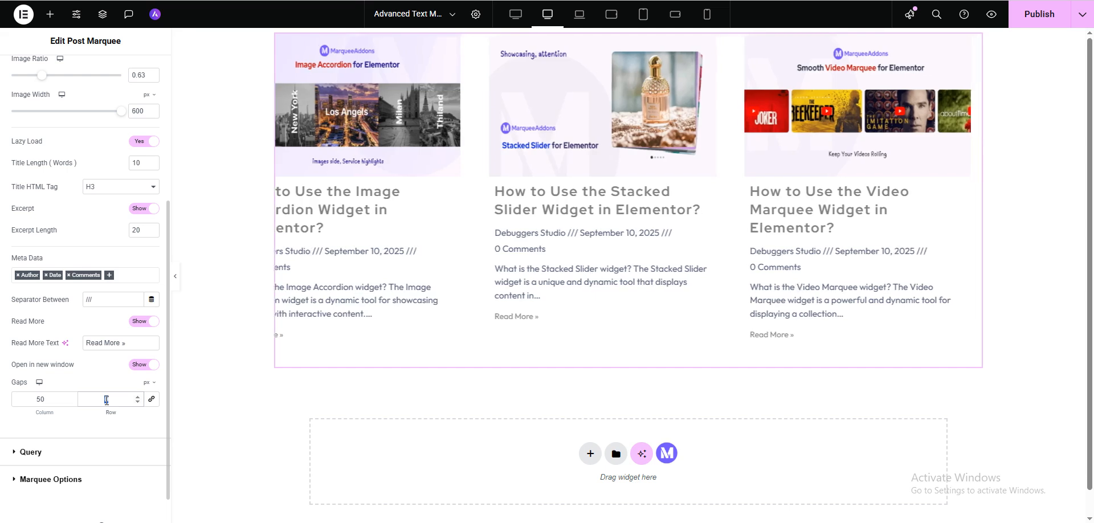
left_click_drag(106, 399, 109, 413)
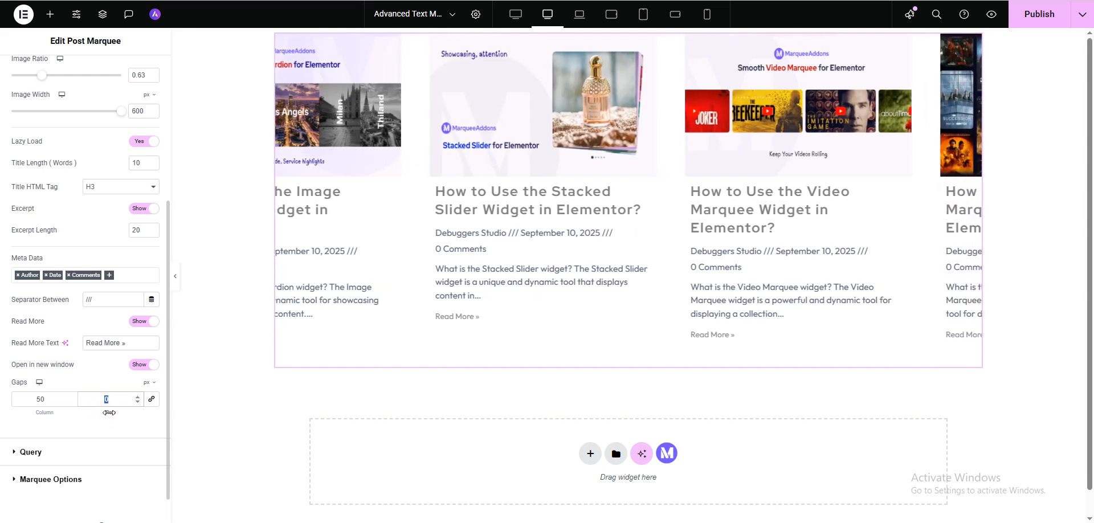
type("50")
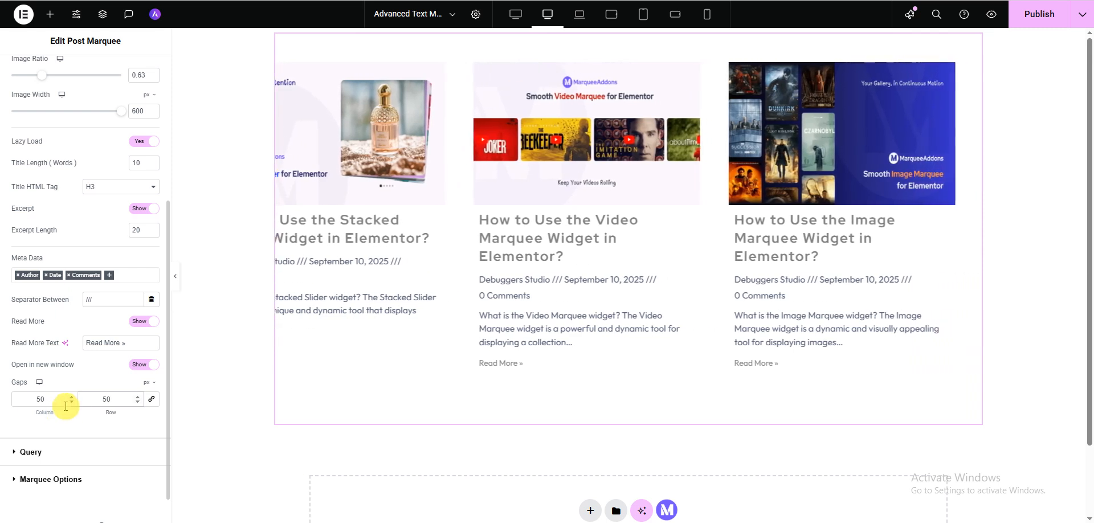
Link the column and row gaps together again and restore both to 20 px
left_click(152, 400)
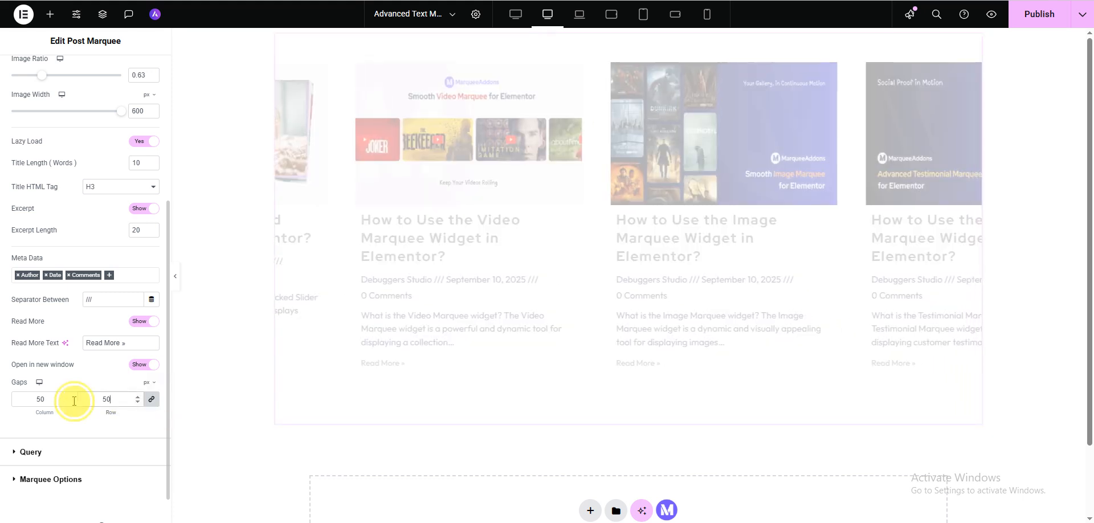
double_click(42, 399)
type("20")
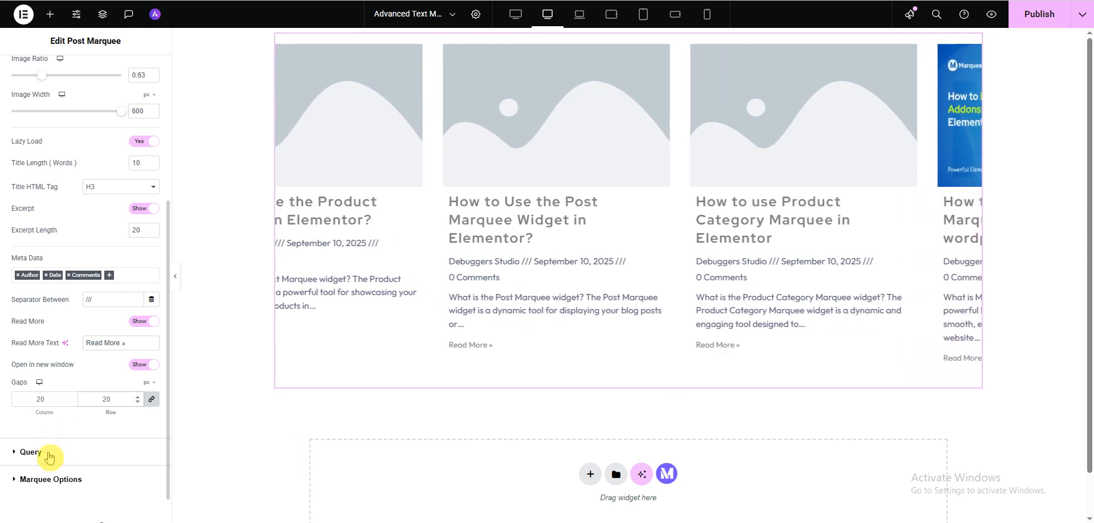
Try Page as the query's post type and restore it to Post
left_click(48, 454)
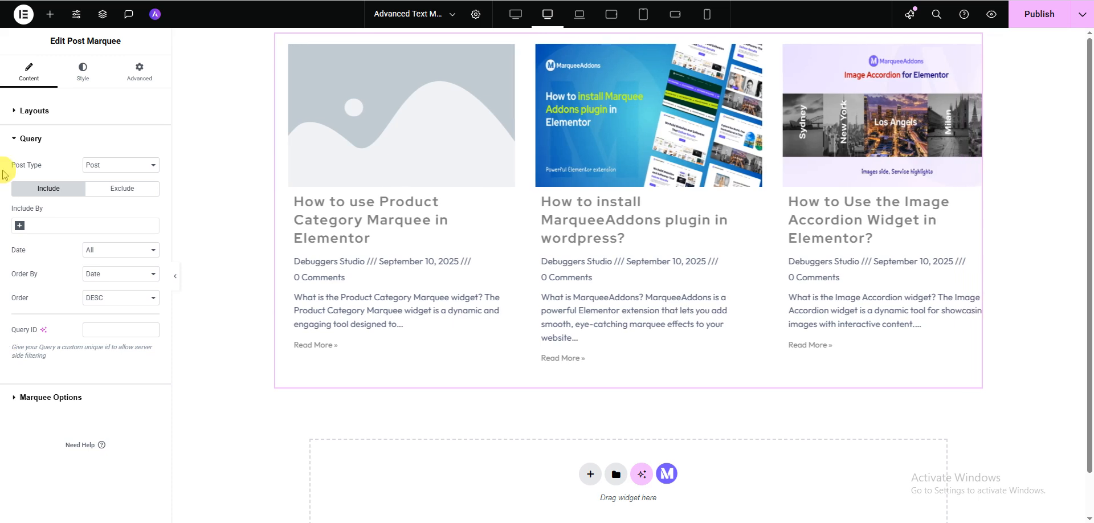
left_click(111, 166)
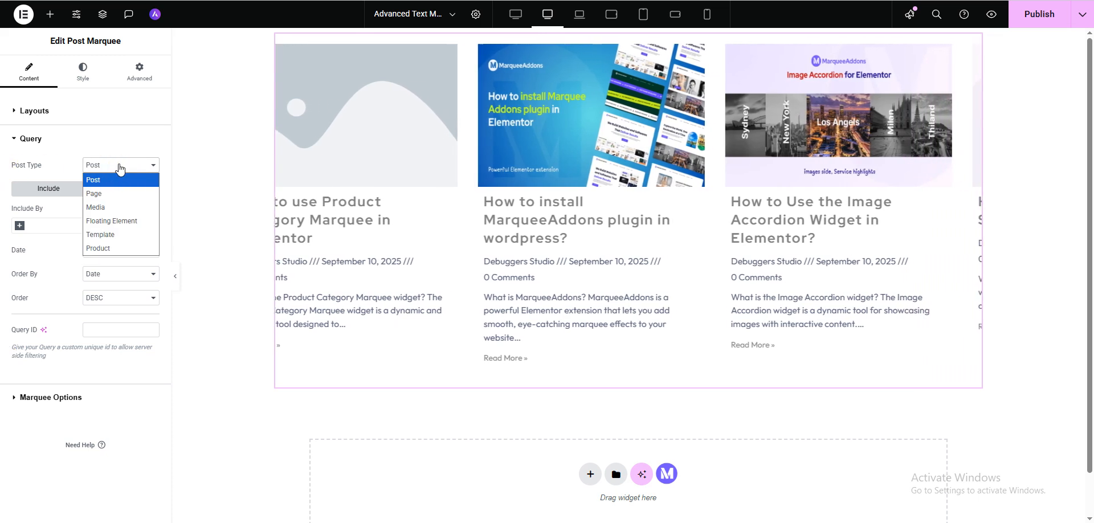
left_click(101, 197)
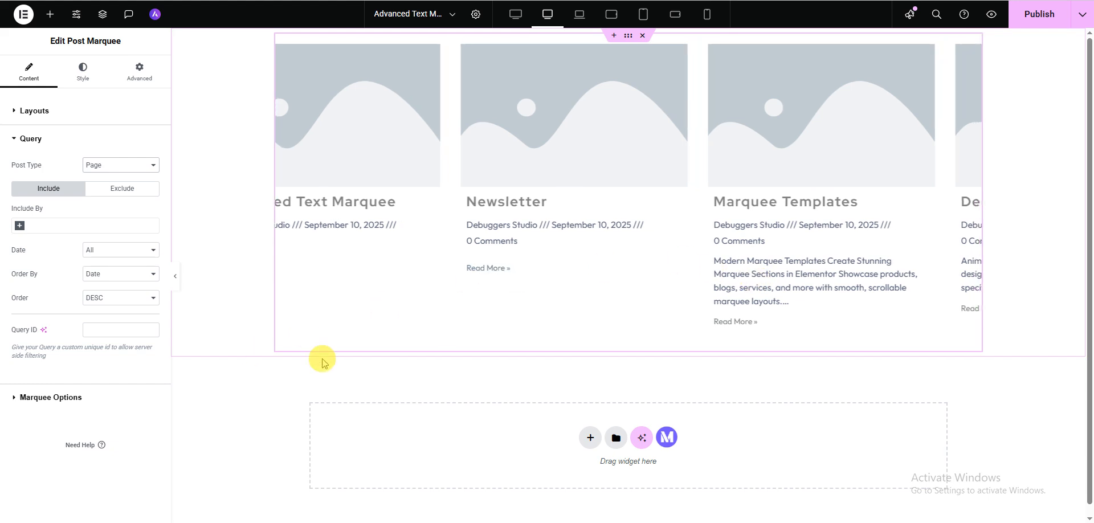
left_click(131, 172)
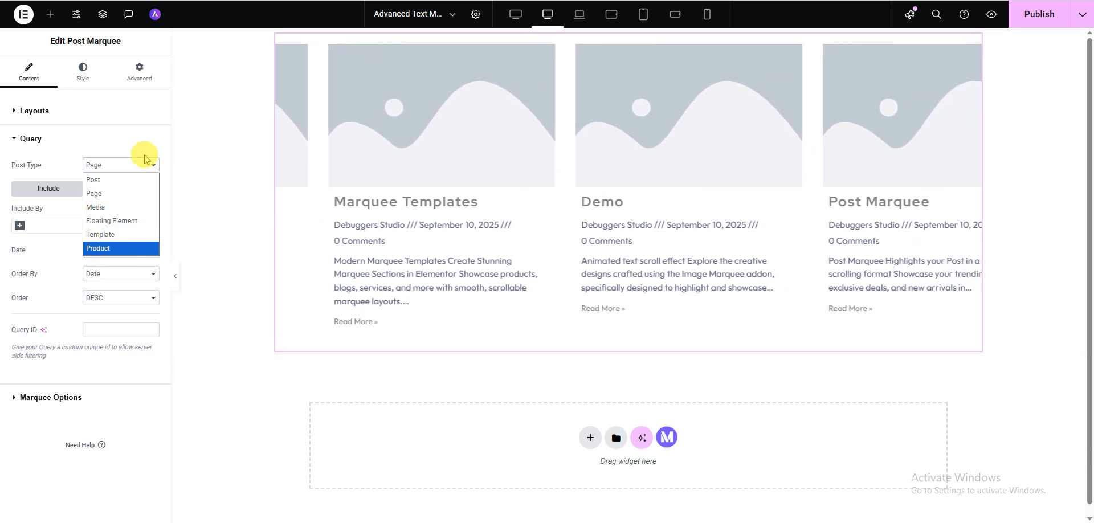
left_click(108, 180)
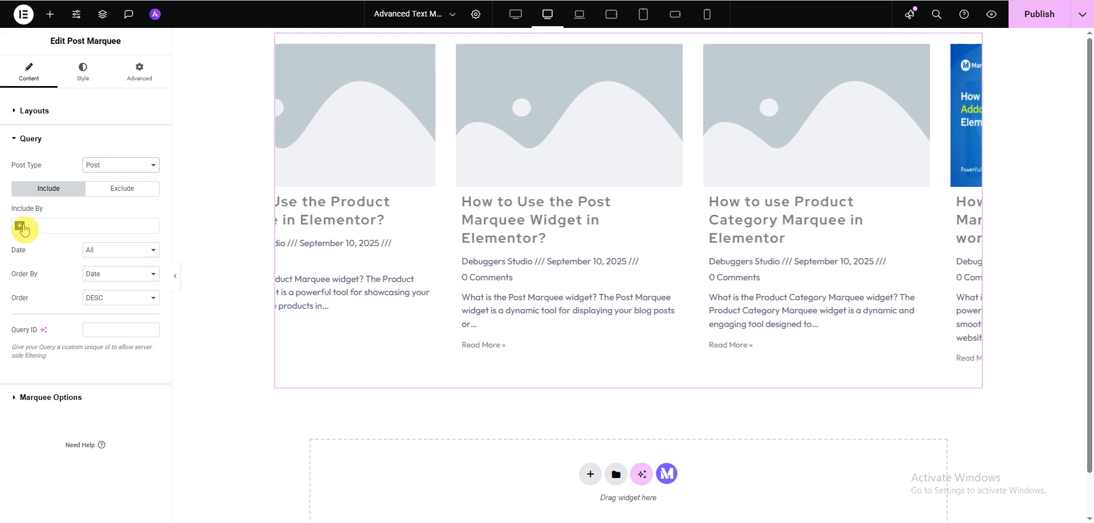
Review the query's Date options and the available Include By and Exclude By criteria, leaving the query on Include
left_click(119, 252)
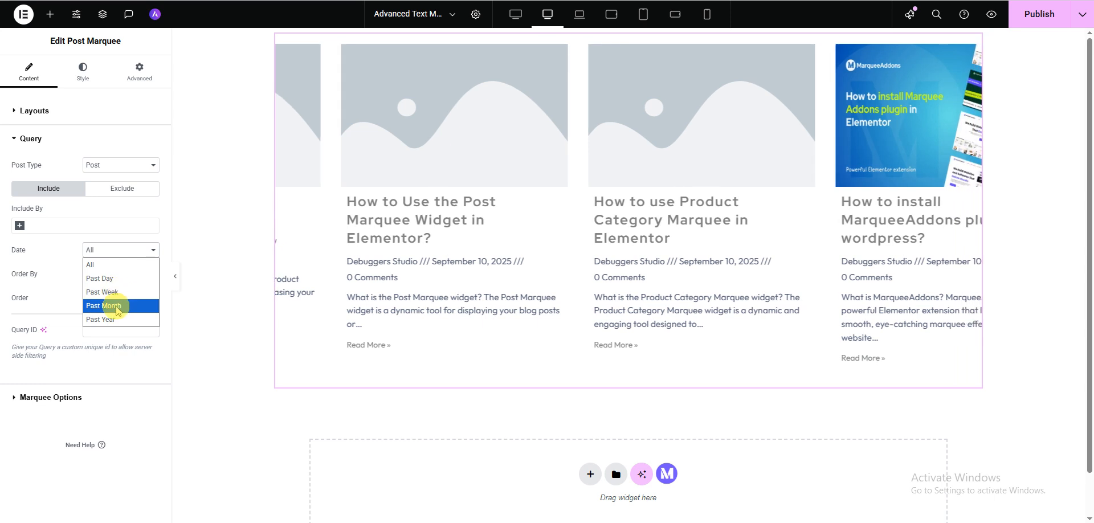
left_click(35, 257)
left_click(19, 226)
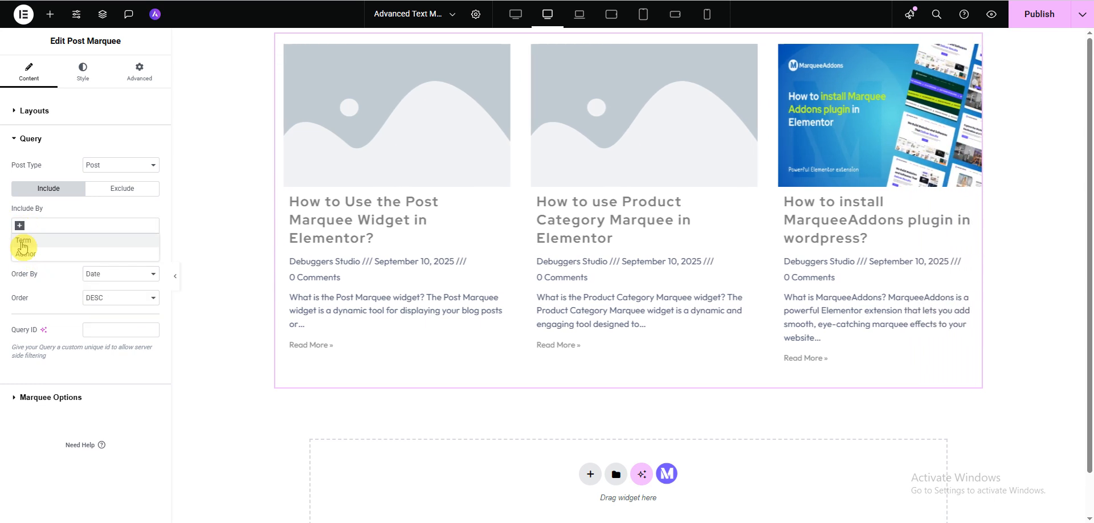
left_click(130, 189)
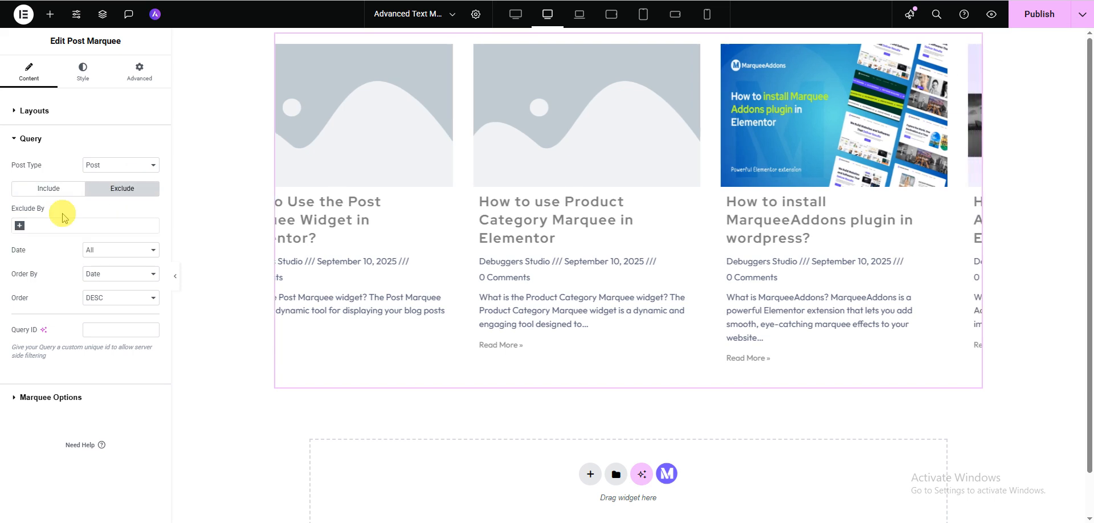
left_click(19, 226)
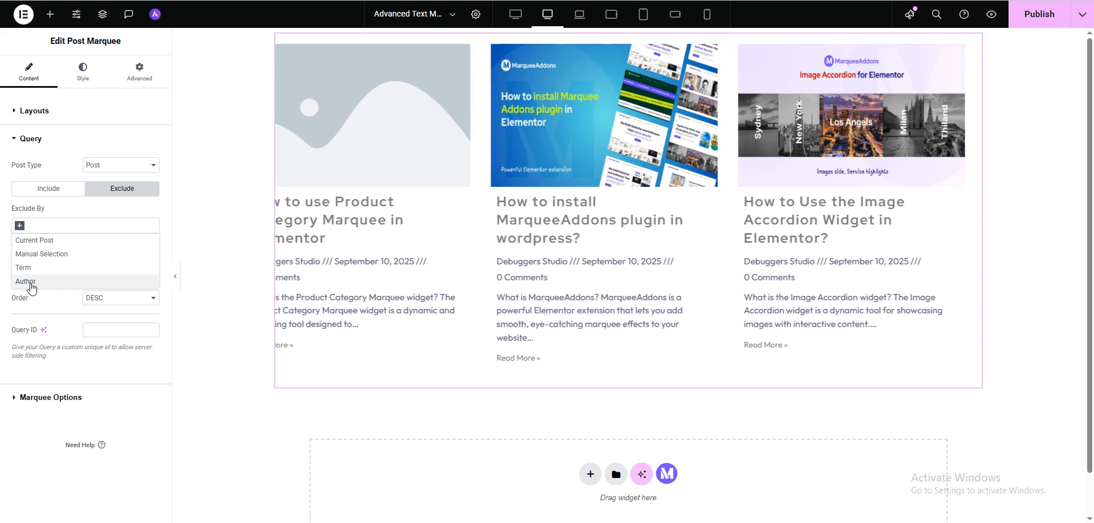
left_click(42, 190)
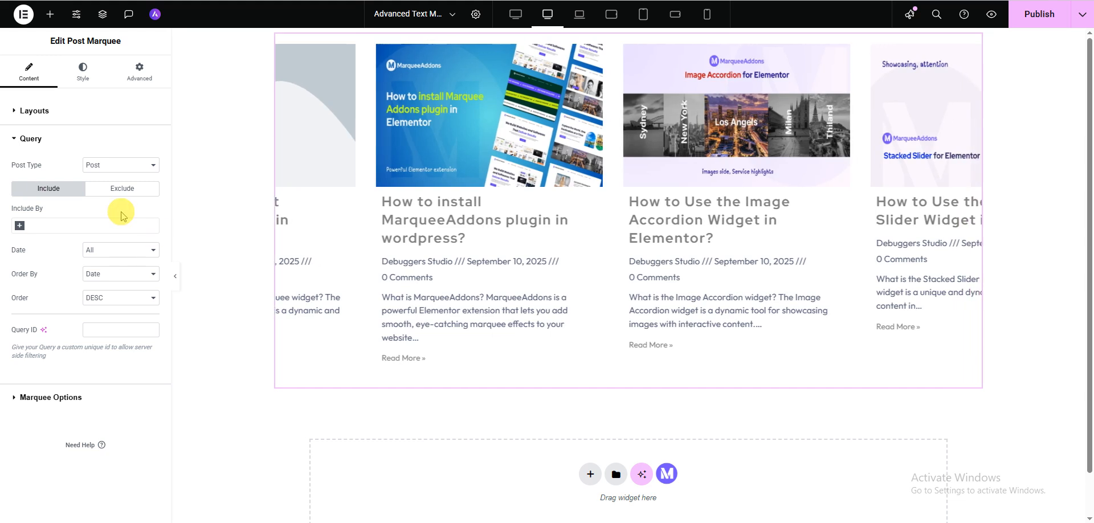
Review the Order By and Order options for sorting the queried posts
left_click(118, 278)
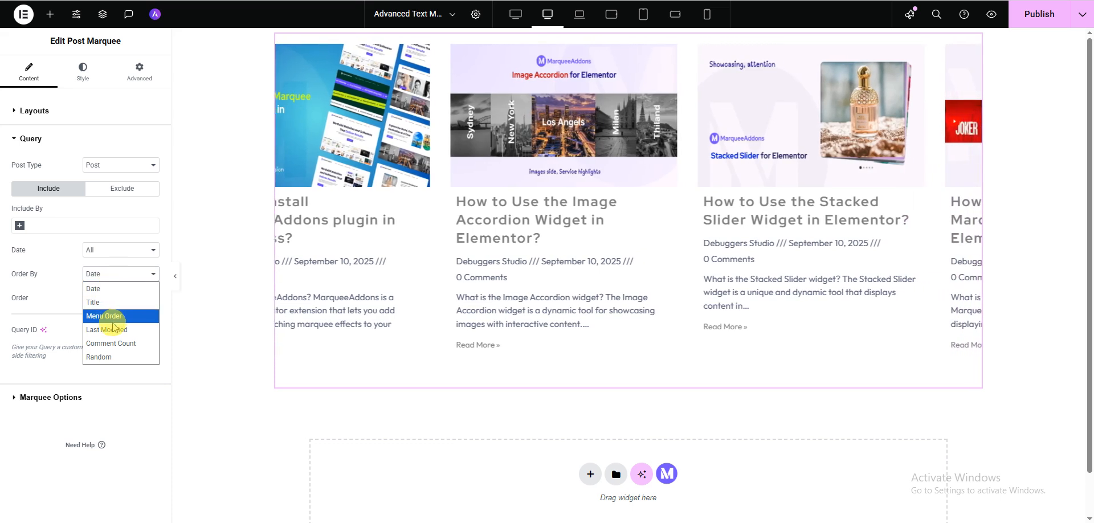
left_click(62, 288)
left_click(132, 299)
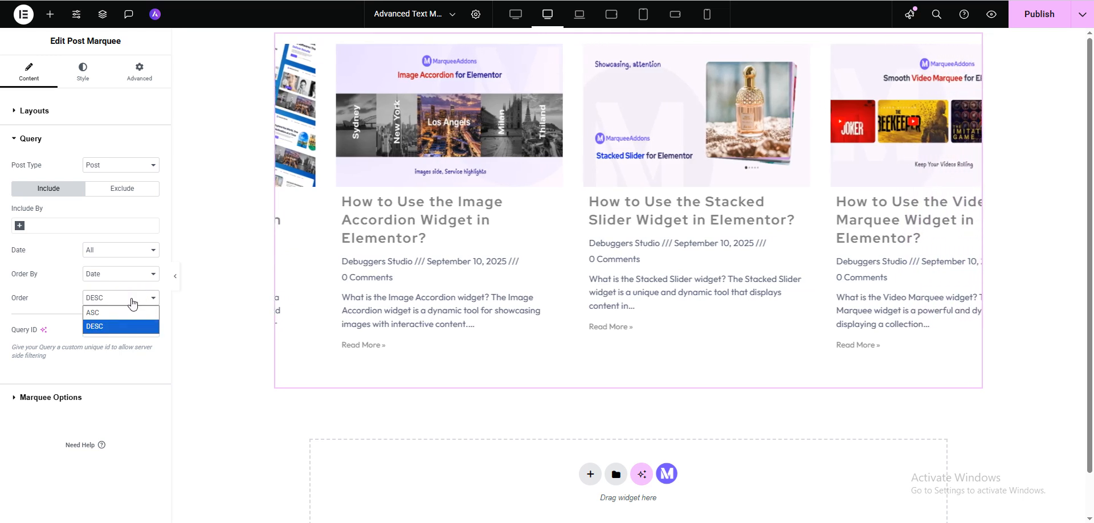
left_click(45, 298)
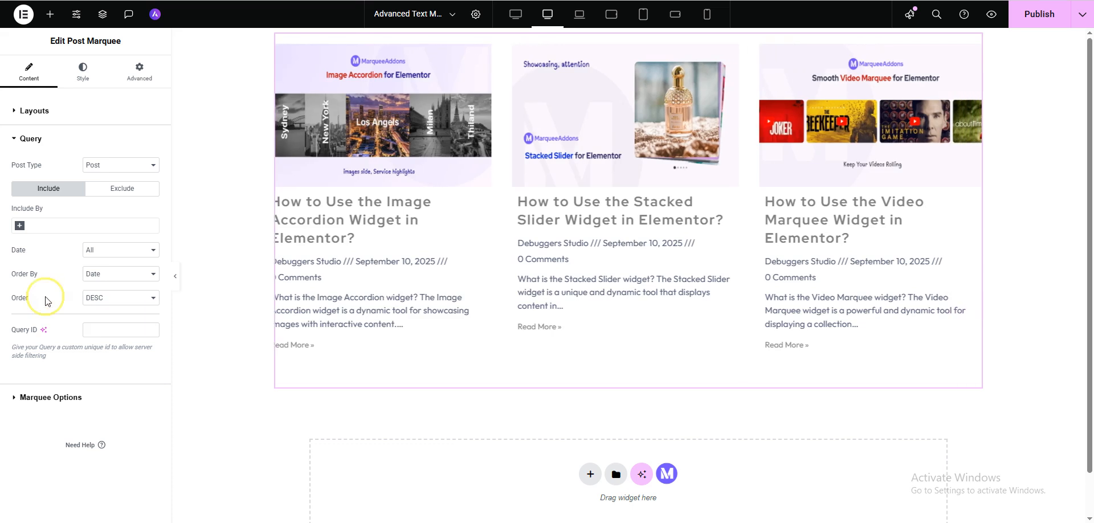
Enable Reverse in the marquee options, trying Show Vertical and switching it back off
left_click(54, 401)
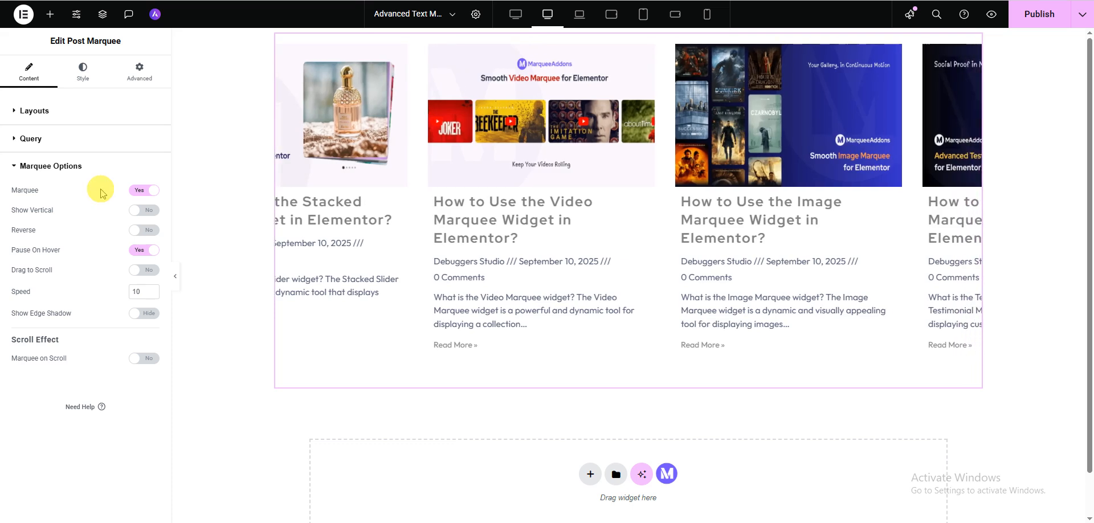
left_click(135, 196)
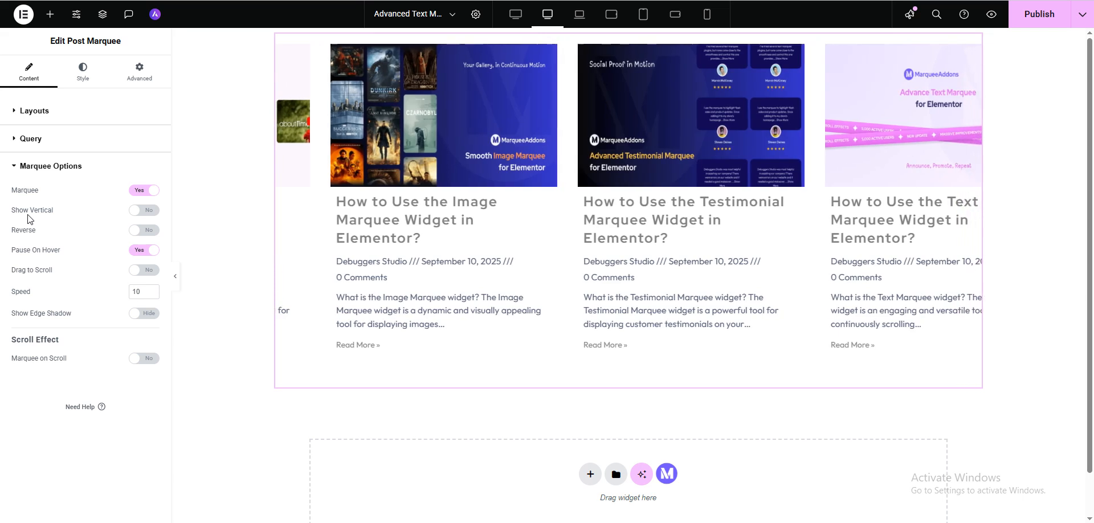
left_click(142, 217)
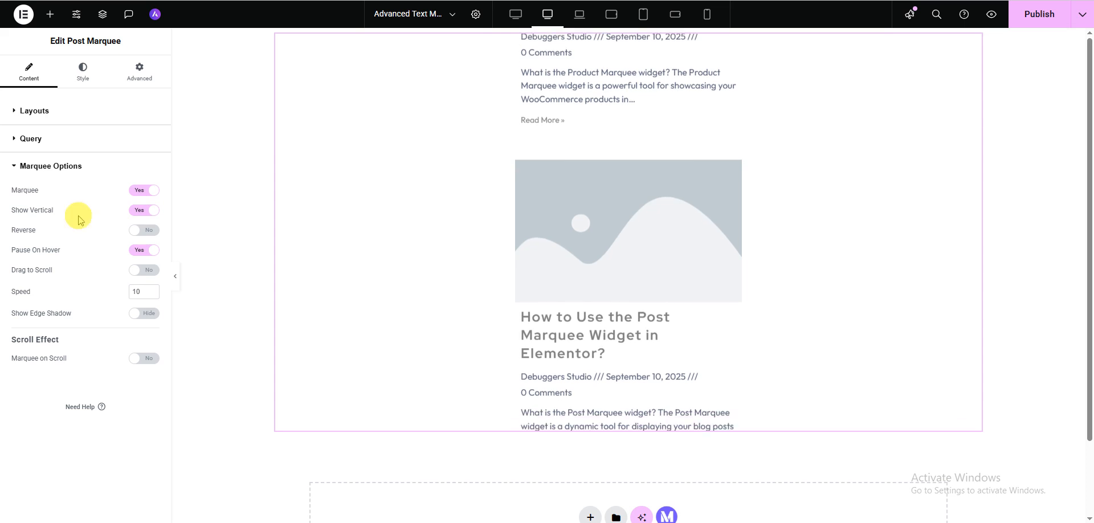
left_click(143, 231)
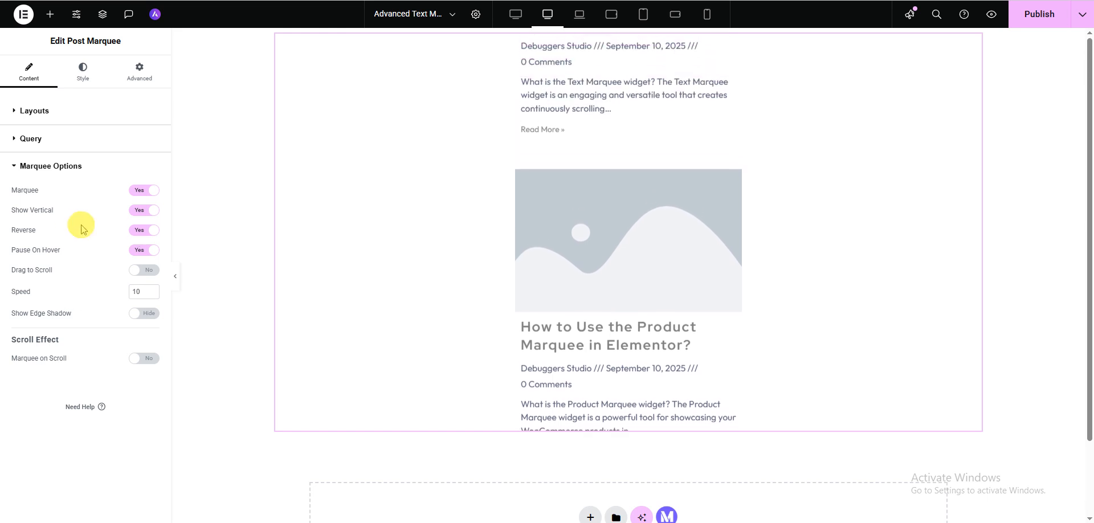
left_click(137, 219)
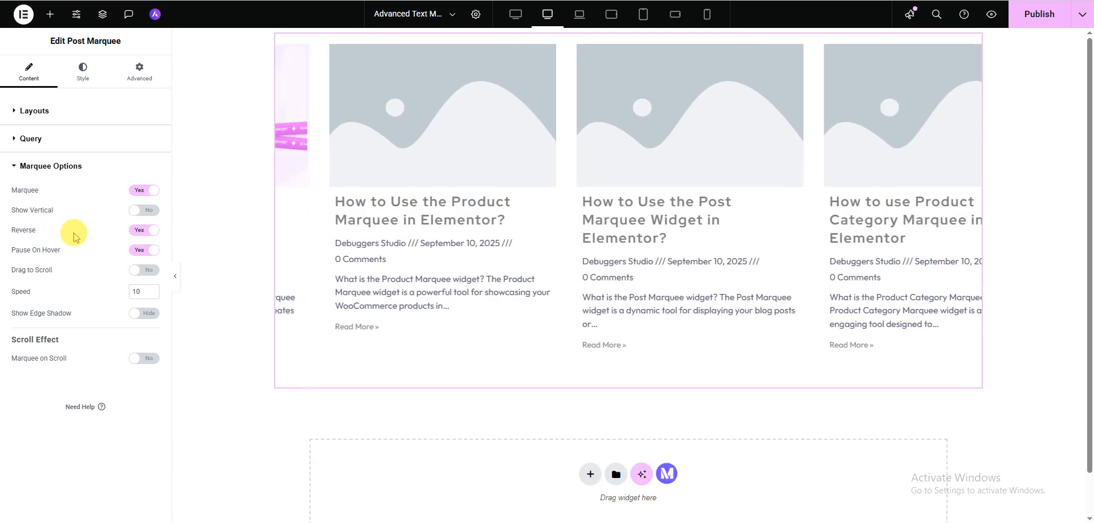
left_click(138, 233)
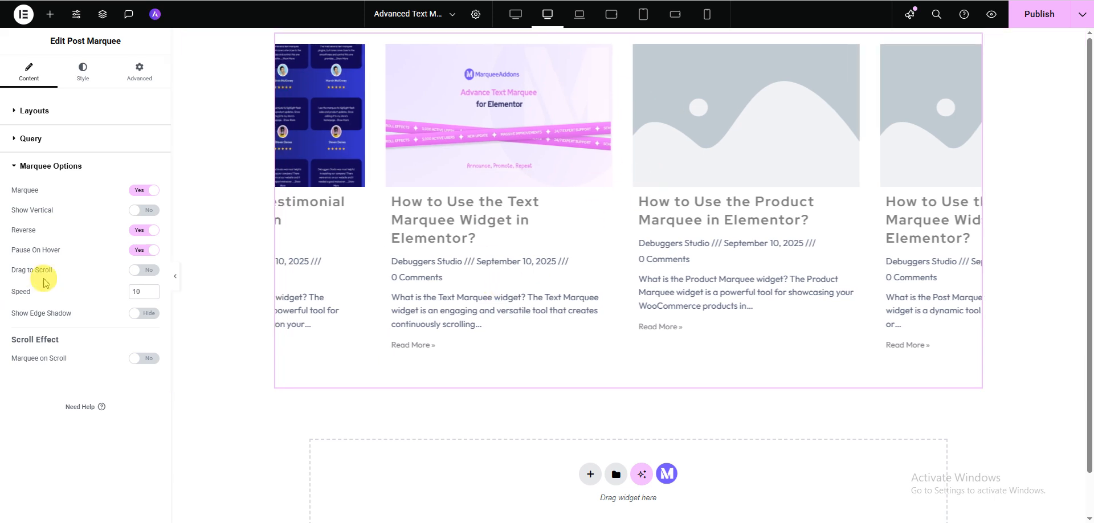
Turn Pause On Hover off and back on, and hide the editing panel to preview the marquee
left_click(133, 254)
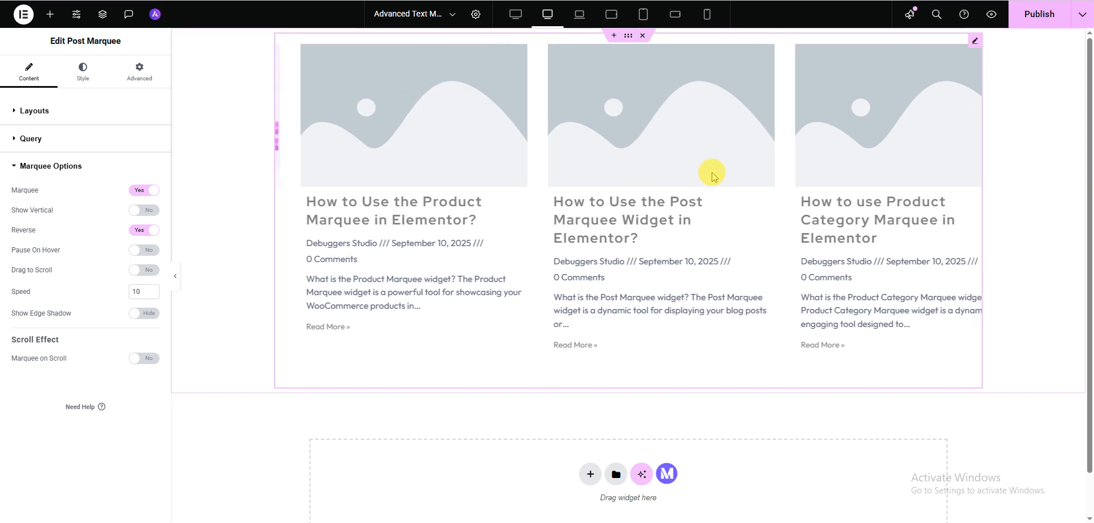
left_click(139, 251)
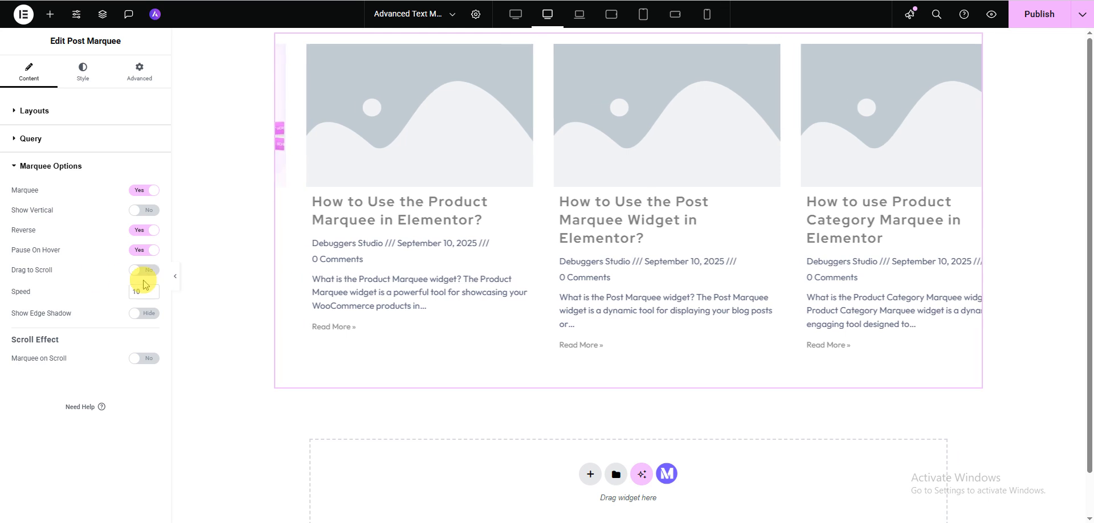
left_click(177, 277)
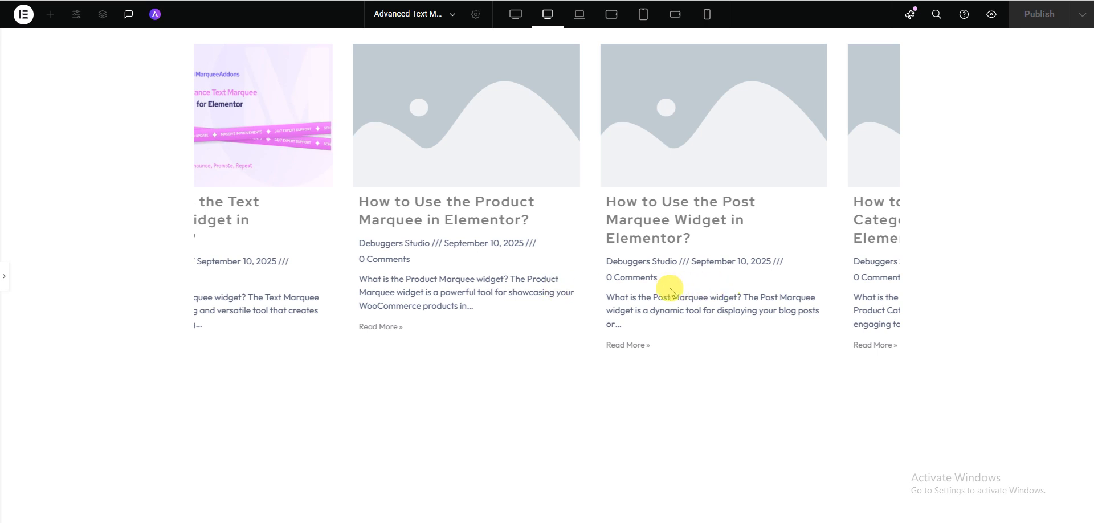
Turn on Drag to Scroll and test pulling the posts sideways in the full-width preview
left_click_drag(694, 297, 618, 294)
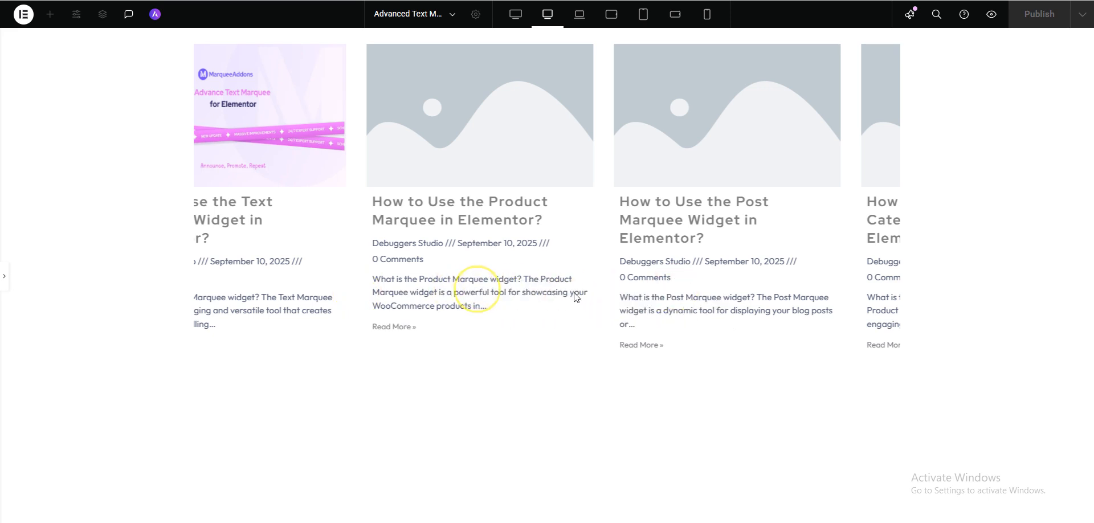
left_click(4, 276)
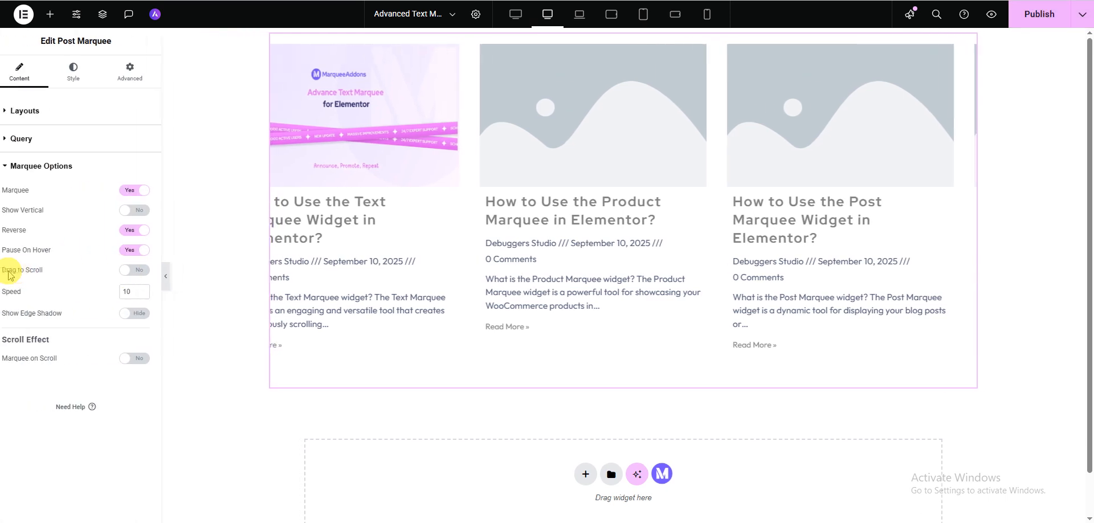
left_click(134, 272)
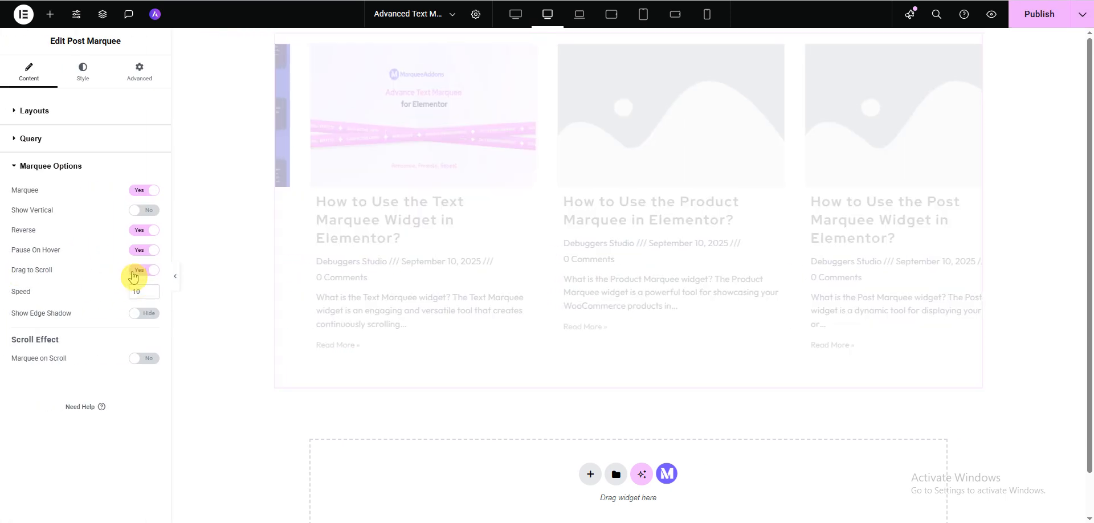
left_click(175, 276)
left_click_drag(590, 303, 836, 299)
left_click_drag(437, 269, 930, 288)
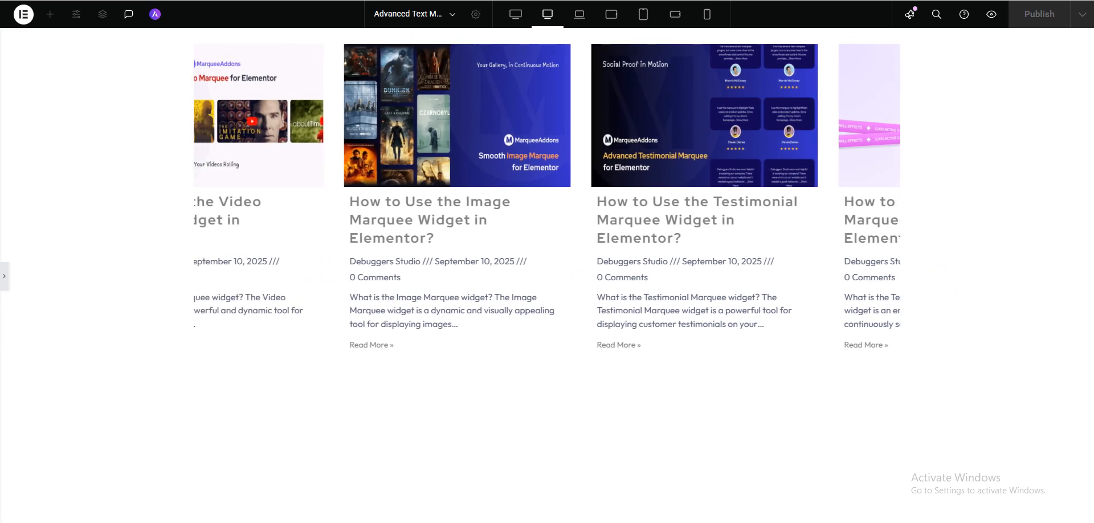
left_click(4, 276)
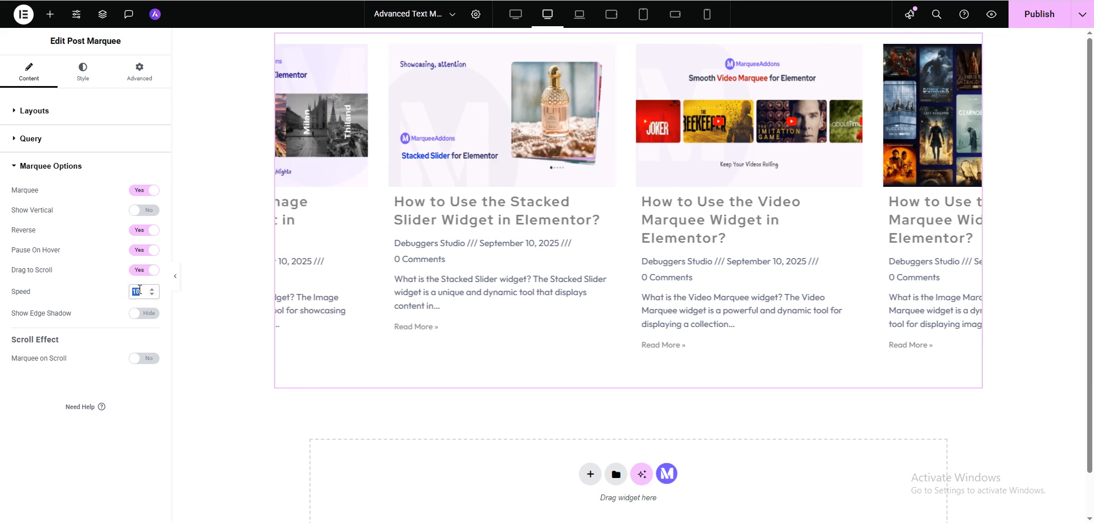
Try a marquee speed of 50, turn Drag to Scroll off, and set the speed to 10
type("5")
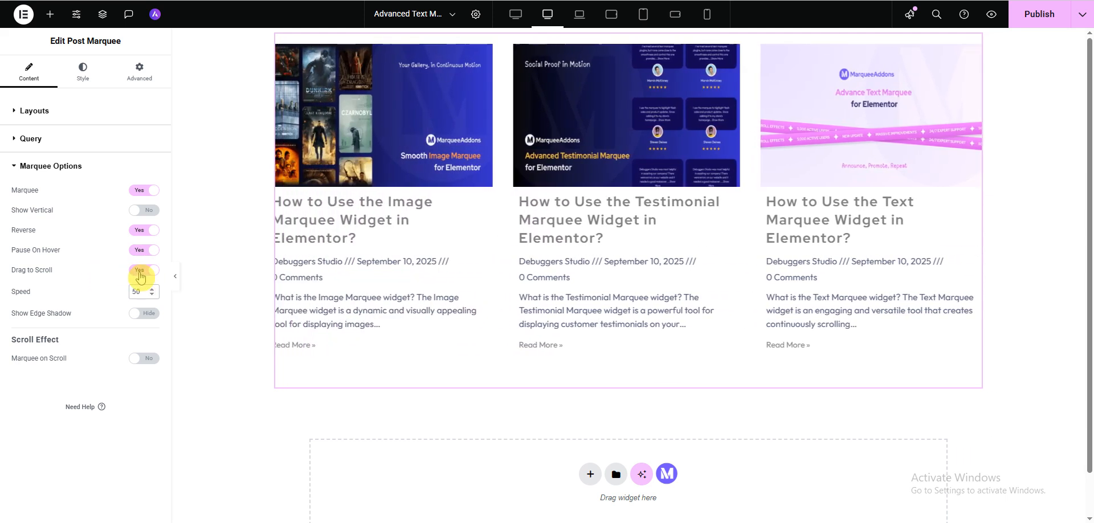
left_click(140, 273)
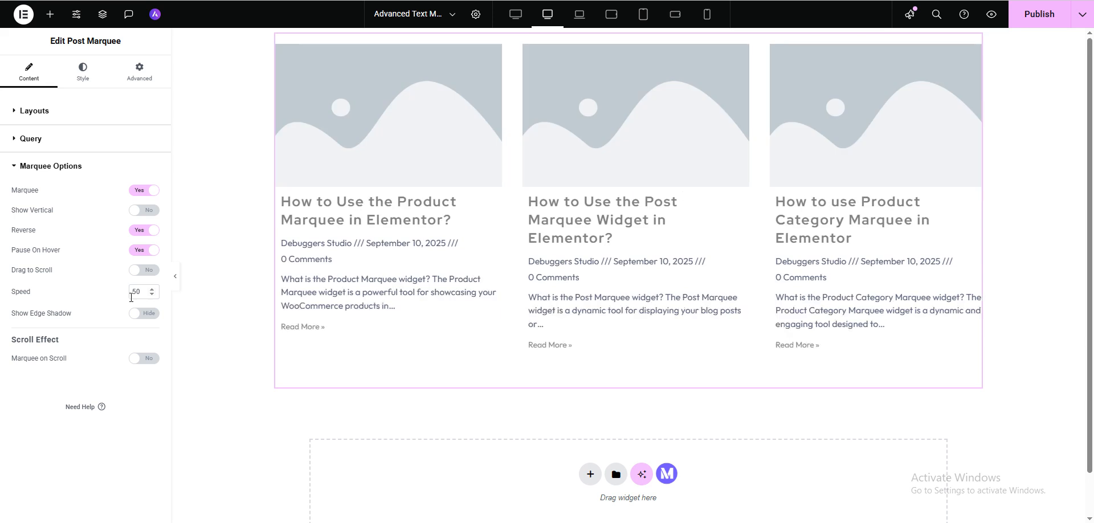
left_click_drag(143, 291, 96, 296)
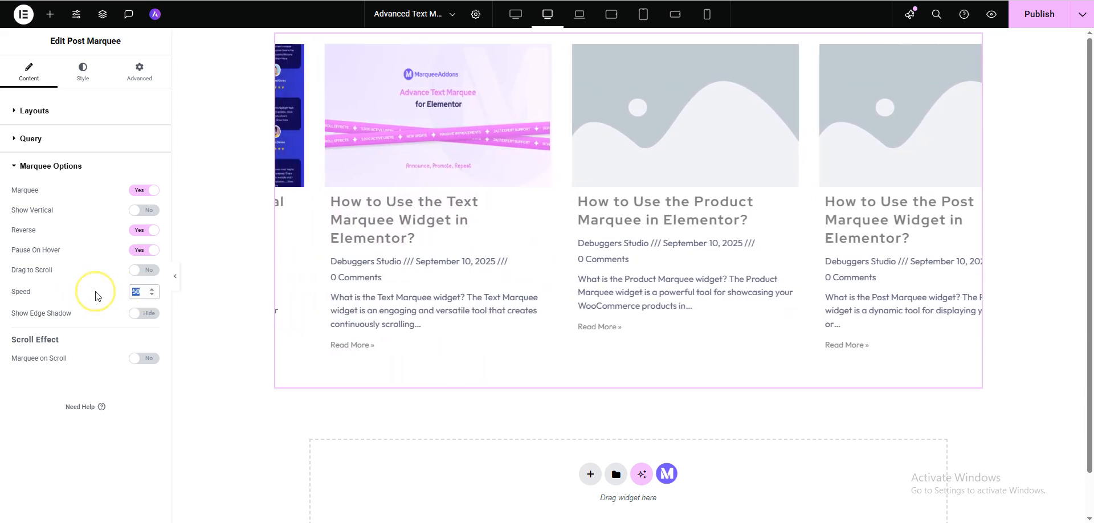
type("1")
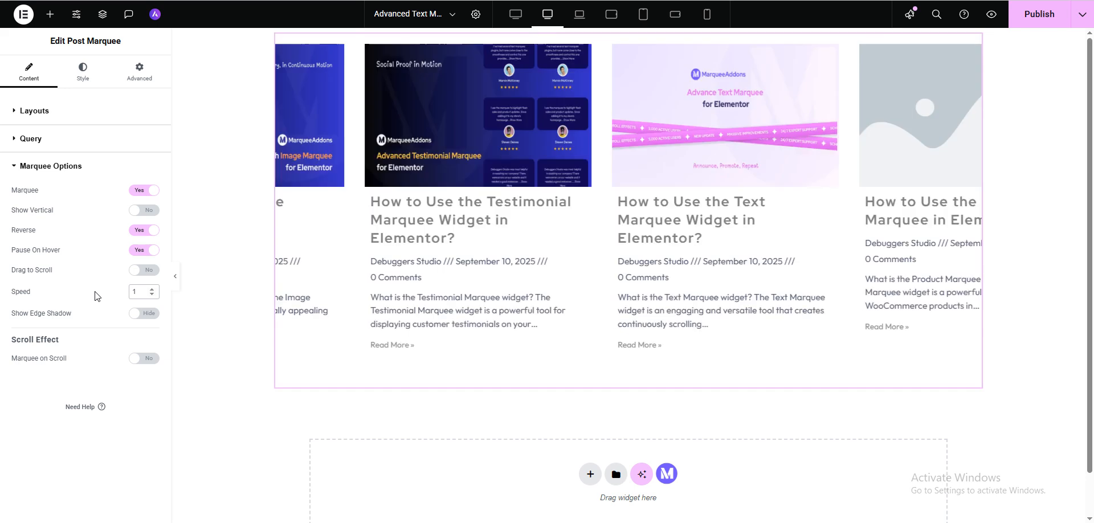
type("0")
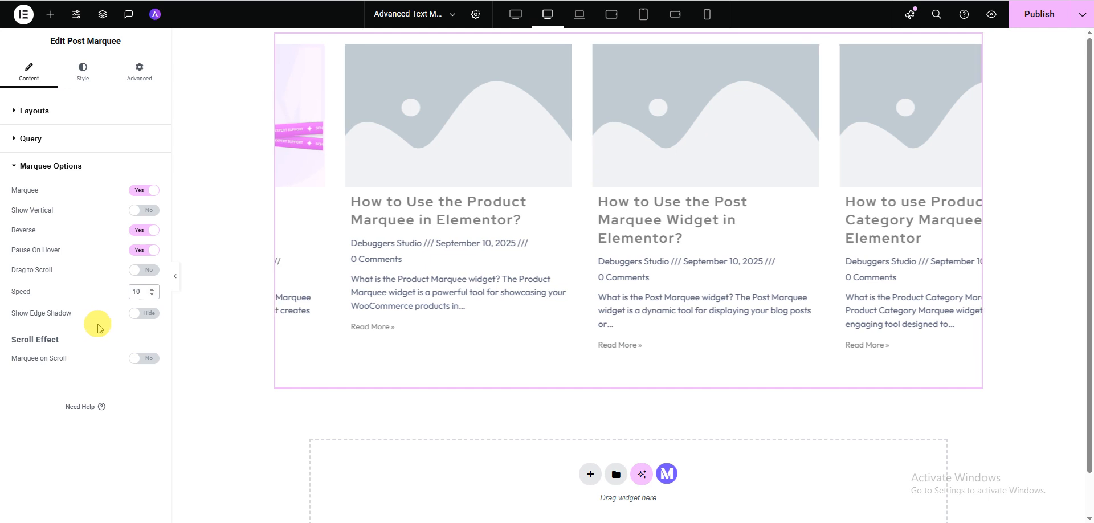
Enable Show Edge Shadow and Marquee on Scroll, and preview the marquee with the editing panel hidden
left_click(142, 314)
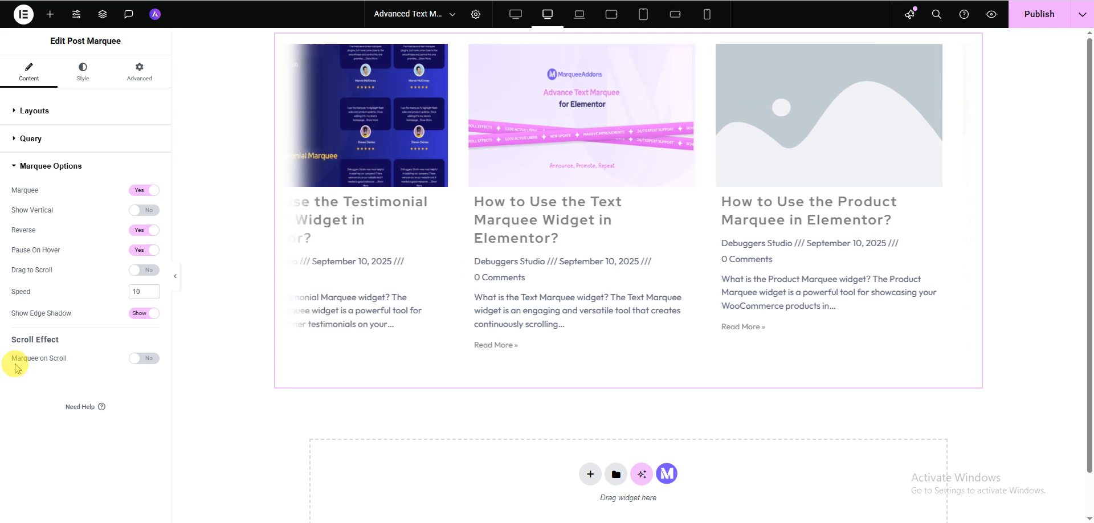
left_click(149, 359)
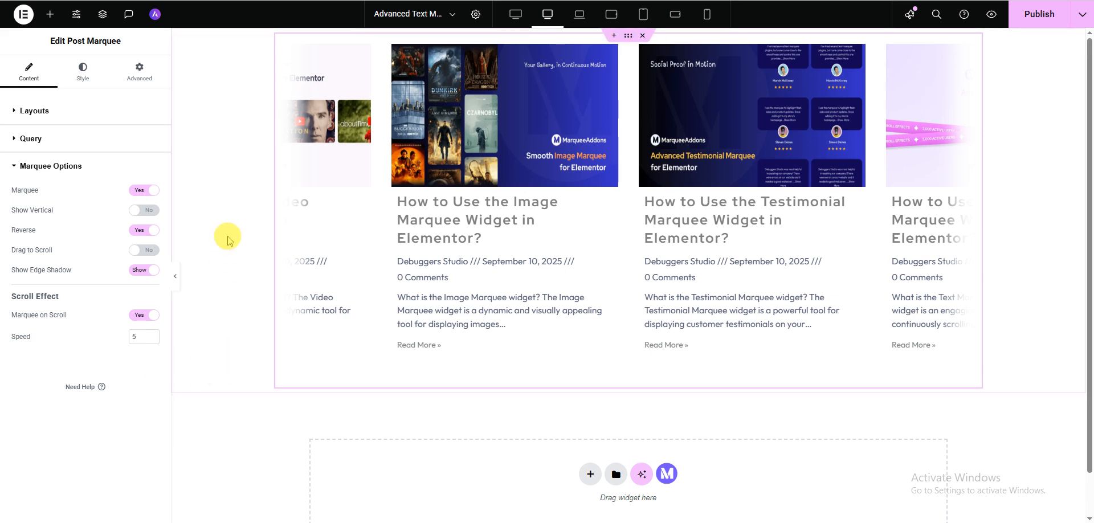
left_click(175, 276)
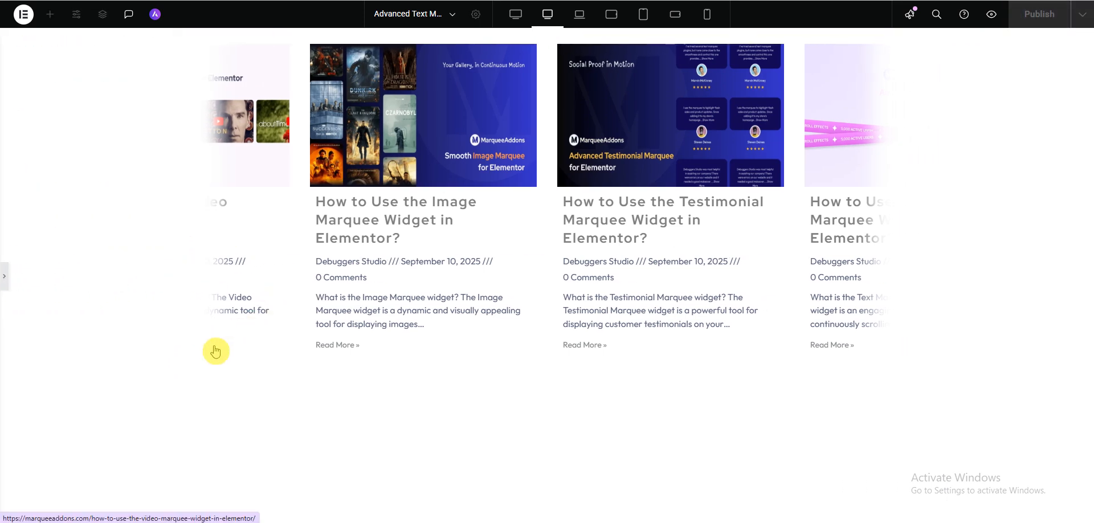
left_click(3, 276)
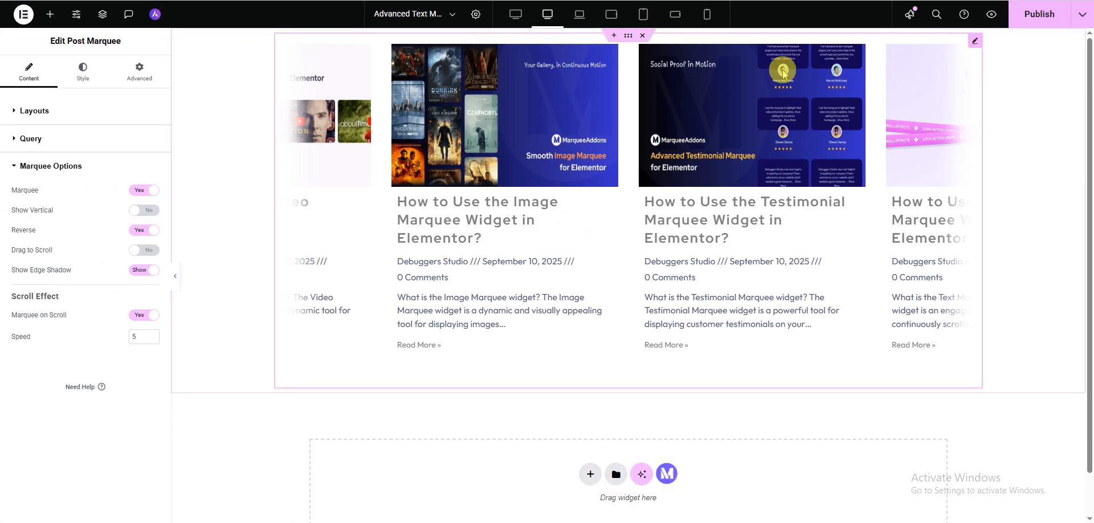
Set the widget's top and bottom padding to 500 px with the sides unlinked
left_click(148, 83)
left_click(153, 196)
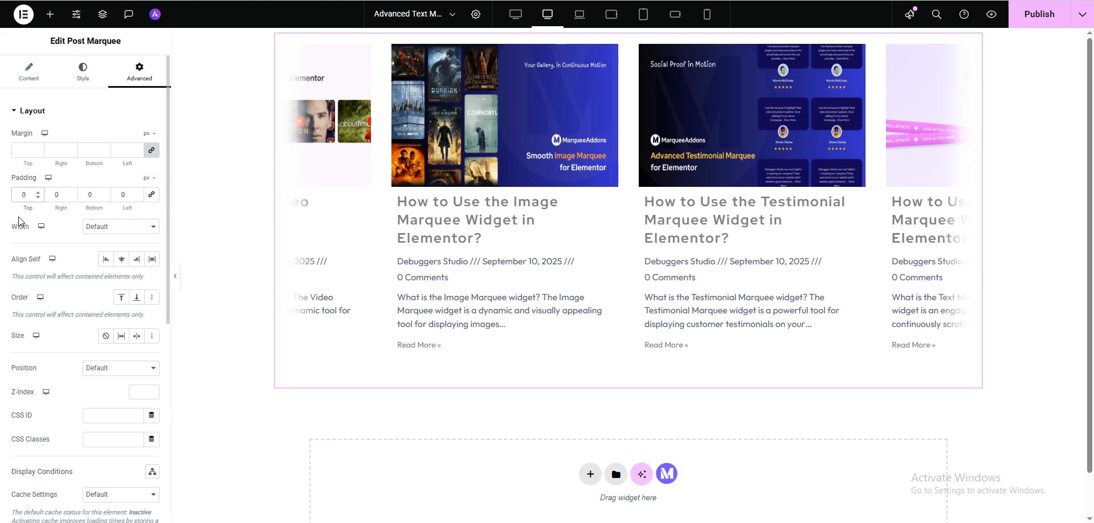
type("500")
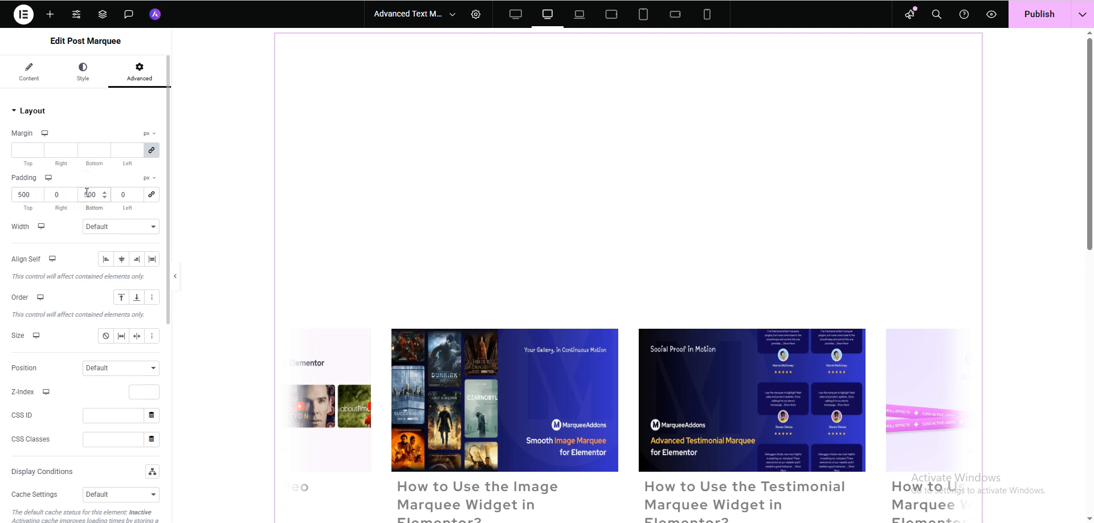
Scroll the full-width preview up and down to examine how the marquee reacts to page scrolling
left_click(175, 276)
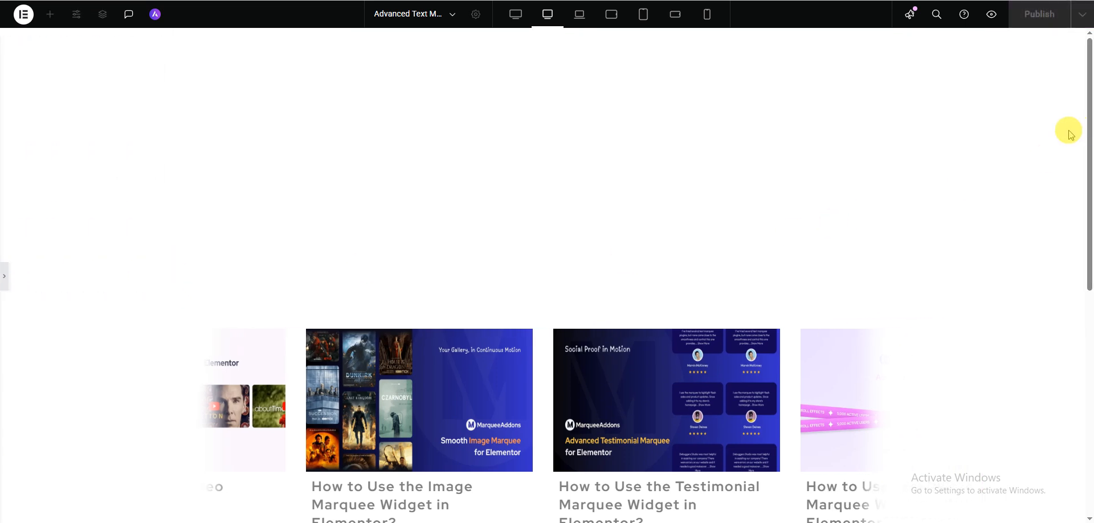
scroll(1043, 131, "down", 6)
scroll(1043, 132, "up", 4)
scroll(1043, 133, "up", 2)
scroll(1043, 132, "down", 7)
scroll(1043, 133, "up", 4)
scroll(1043, 133, "up", 2)
scroll(1043, 132, "down", 3)
scroll(1042, 133, "up", 2)
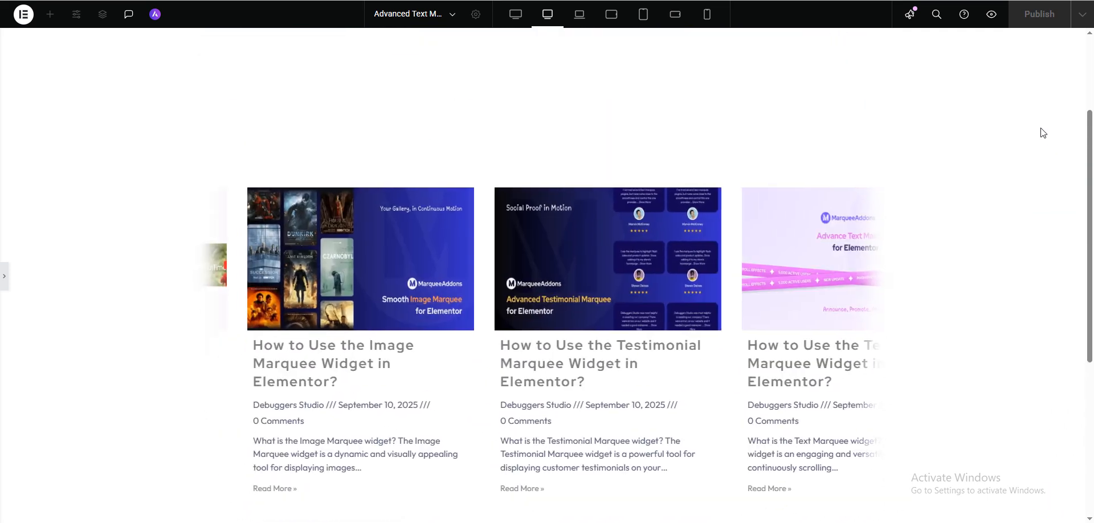
scroll(1043, 132, "down", 5)
scroll(1042, 132, "up", 5)
scroll(1043, 132, "down", 5)
scroll(1043, 132, "up", 3)
scroll(1043, 132, "up", 3)
scroll(1043, 132, "down", 4)
scroll(1042, 132, "up", 3)
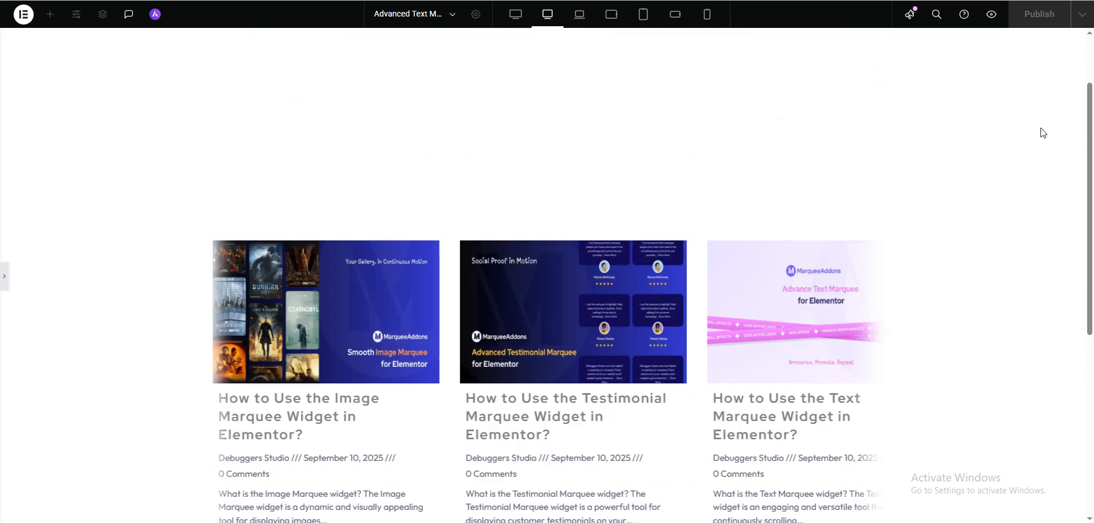
scroll(1043, 132, "down", 5)
scroll(1042, 132, "up", 5)
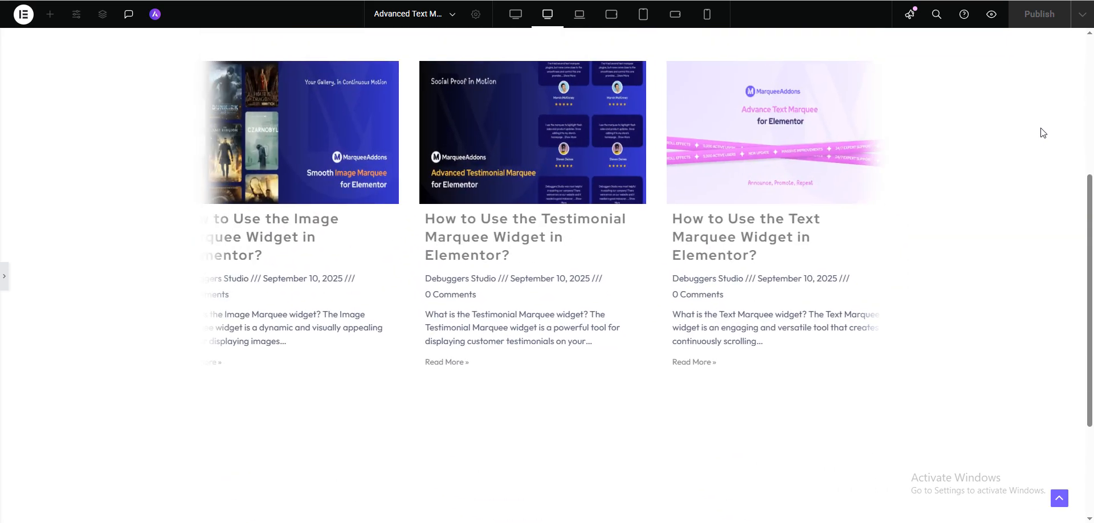
scroll(1042, 133, "up", 1)
scroll(1043, 132, "down", 5)
scroll(1043, 132, "up", 5)
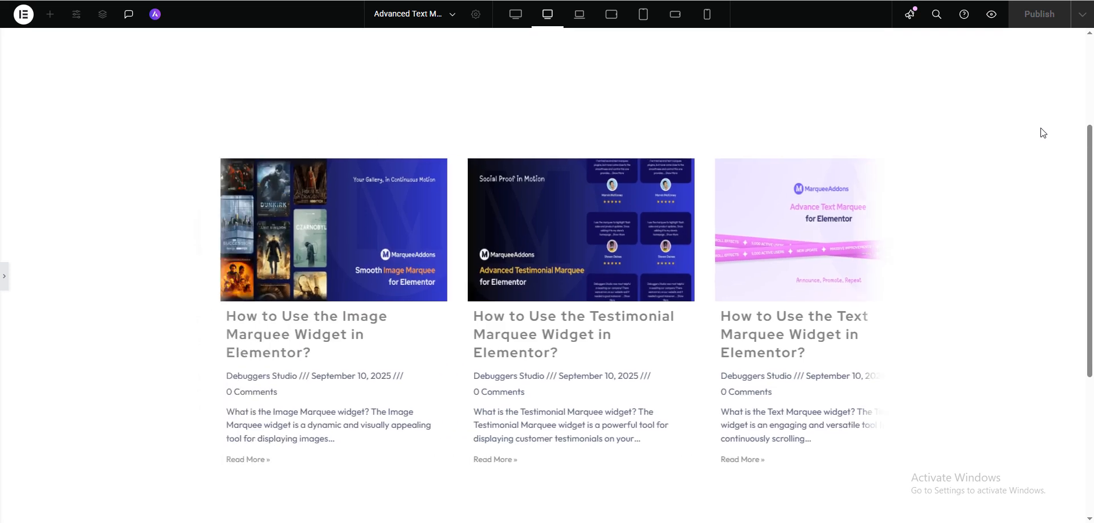
scroll(125, 263, "down", 4)
Reset the widget's top and bottom padding to 0 px
left_click(4, 276)
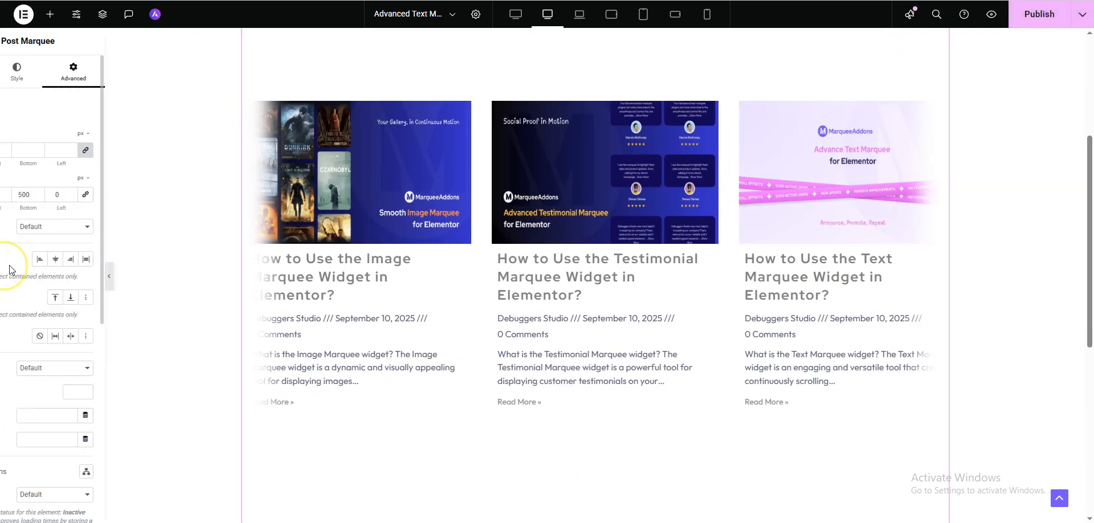
left_click(29, 74)
scroll(61, 347, "down", 5)
left_click(51, 442)
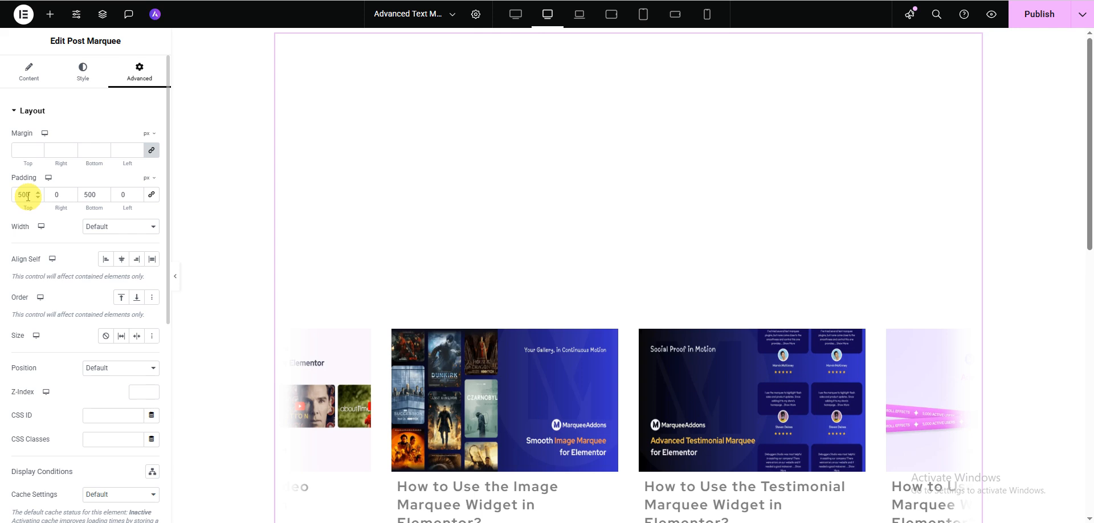
left_click_drag(29, 196, 4, 198)
type("0")
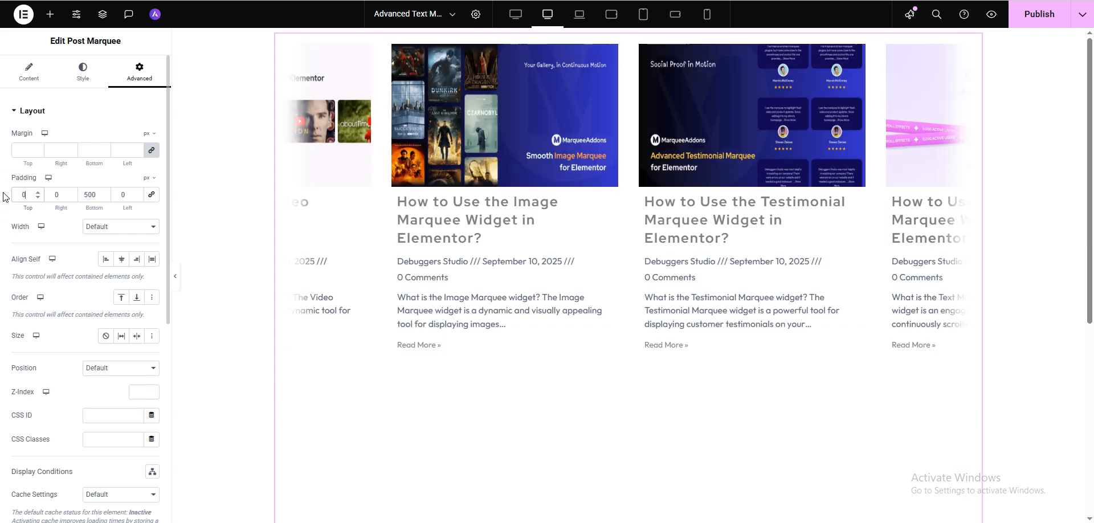
left_click_drag(97, 193, 59, 192)
type("0")
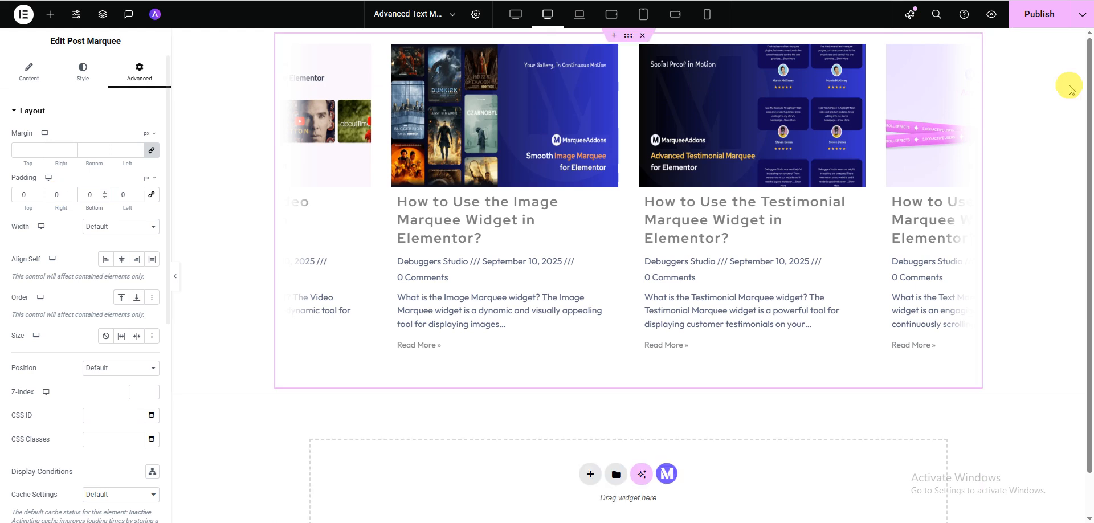
Turn off the Marquee on Scroll effect in the widget's marquee options
left_click(26, 72)
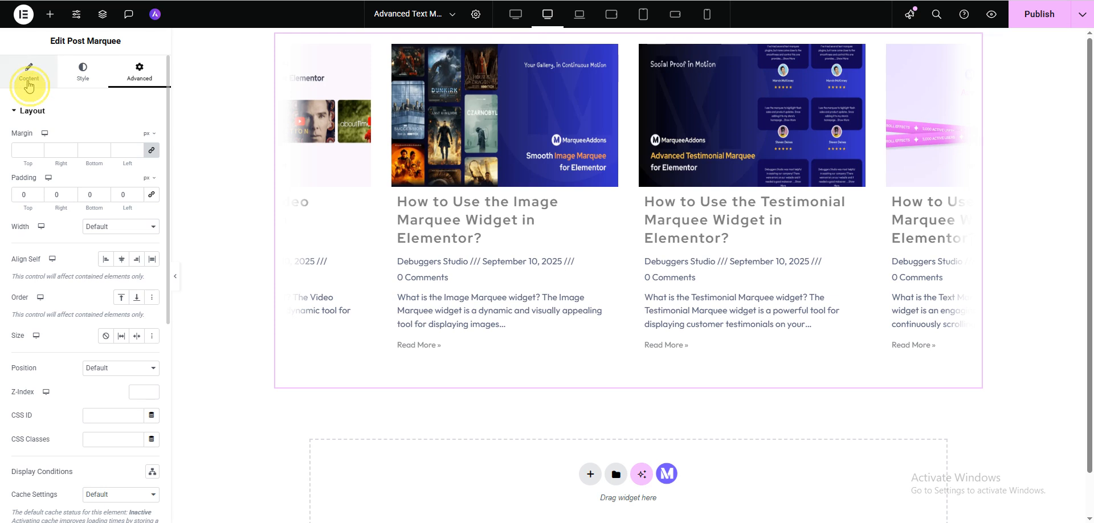
scroll(32, 445, "down", 5)
left_click(38, 507)
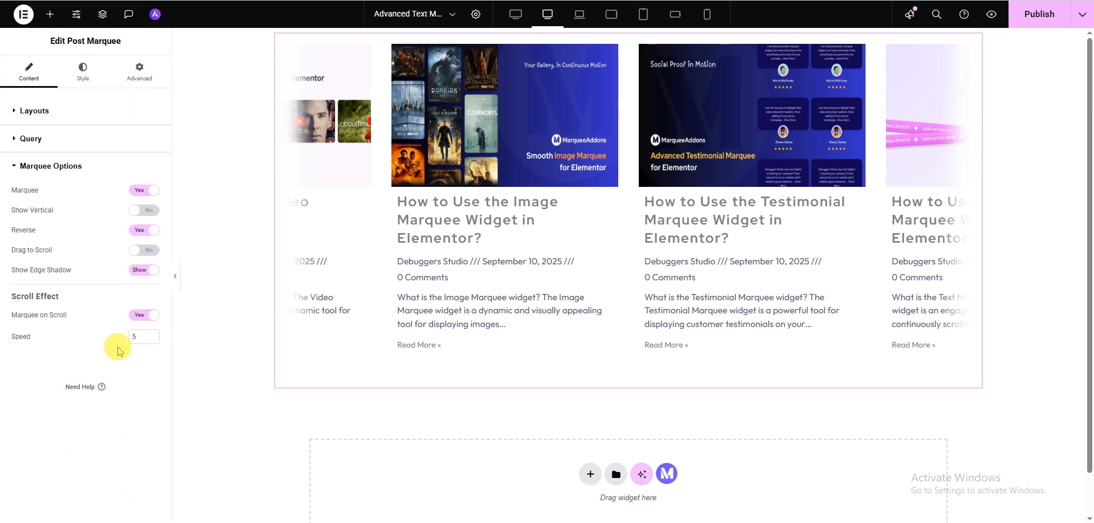
left_click(146, 320)
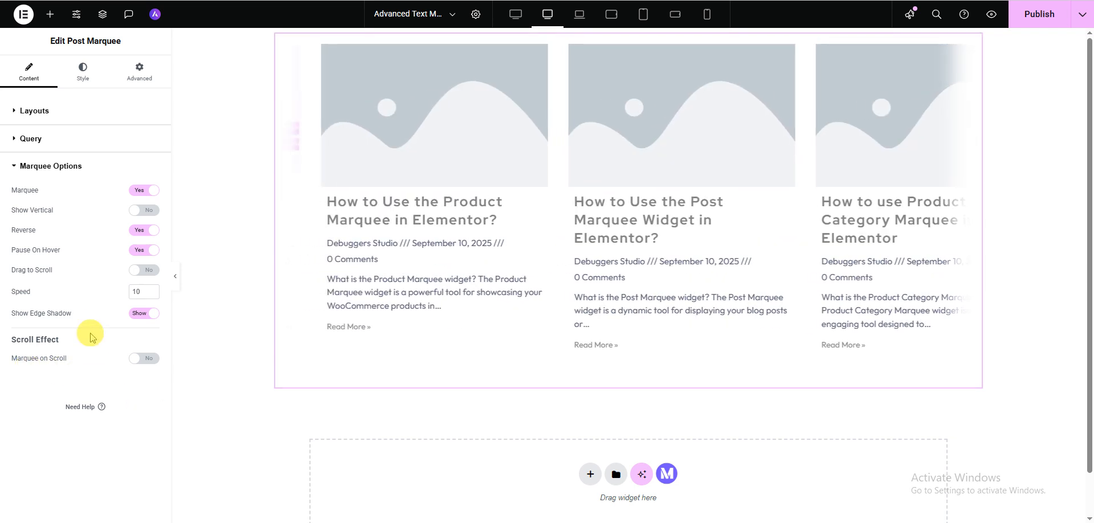
Try Center and Right alignment for the post boxes in the style settings, and settle on Left
left_click(84, 84)
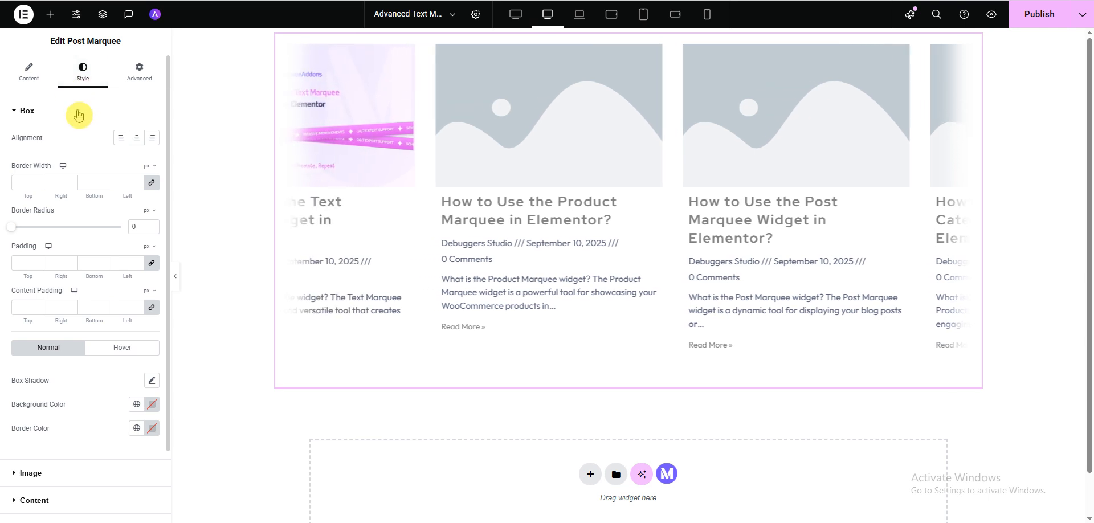
left_click(137, 138)
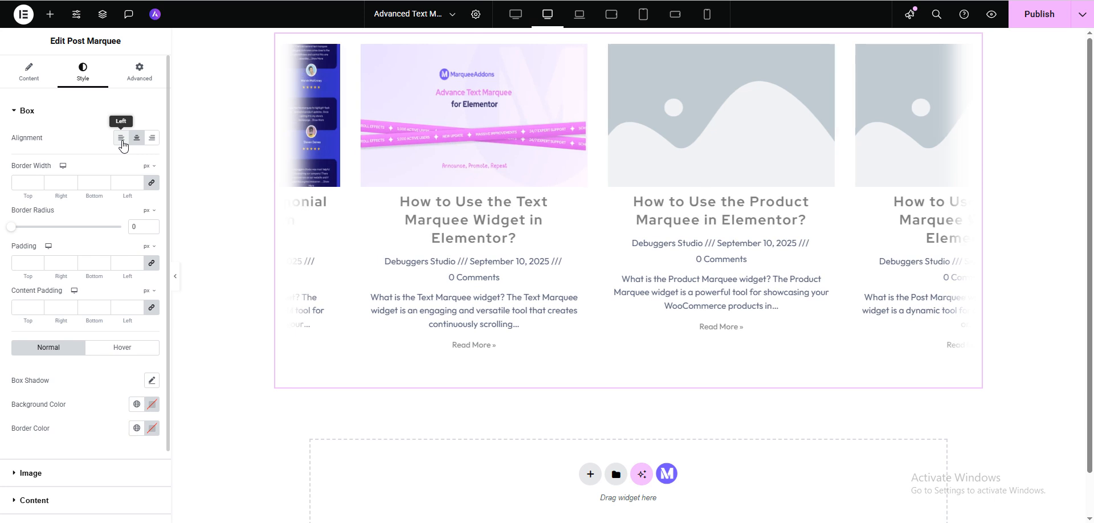
left_click(121, 141)
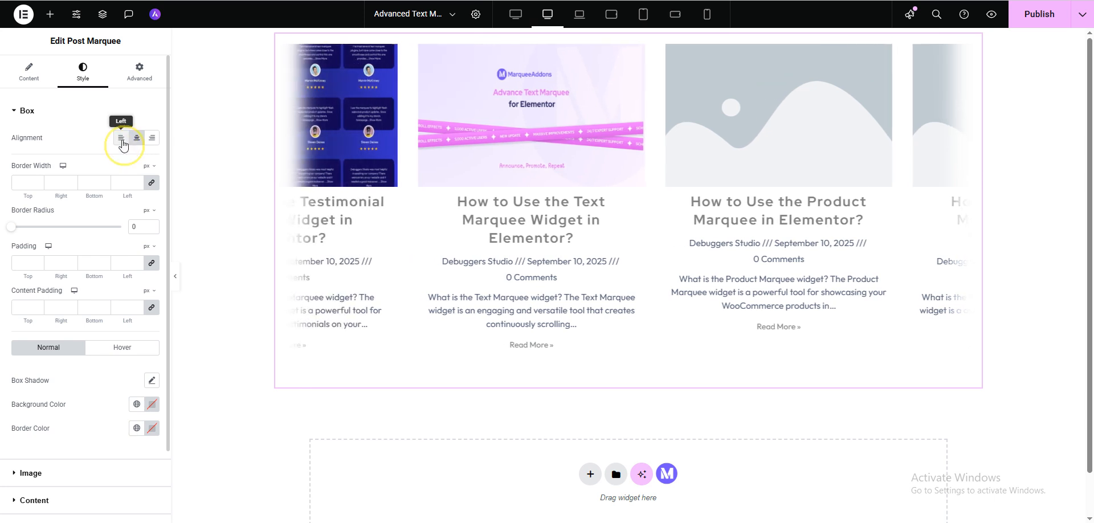
left_click(152, 138)
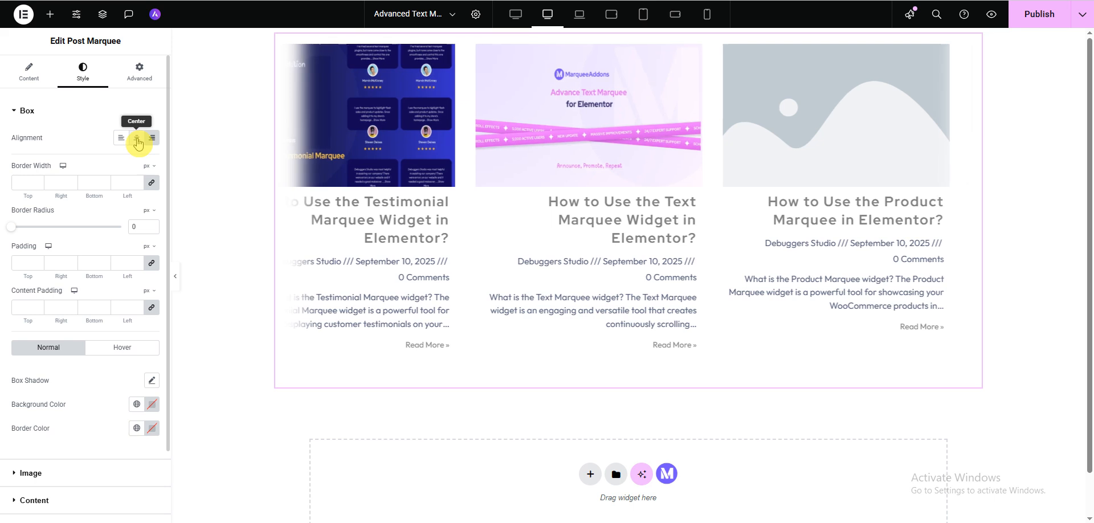
left_click(137, 141)
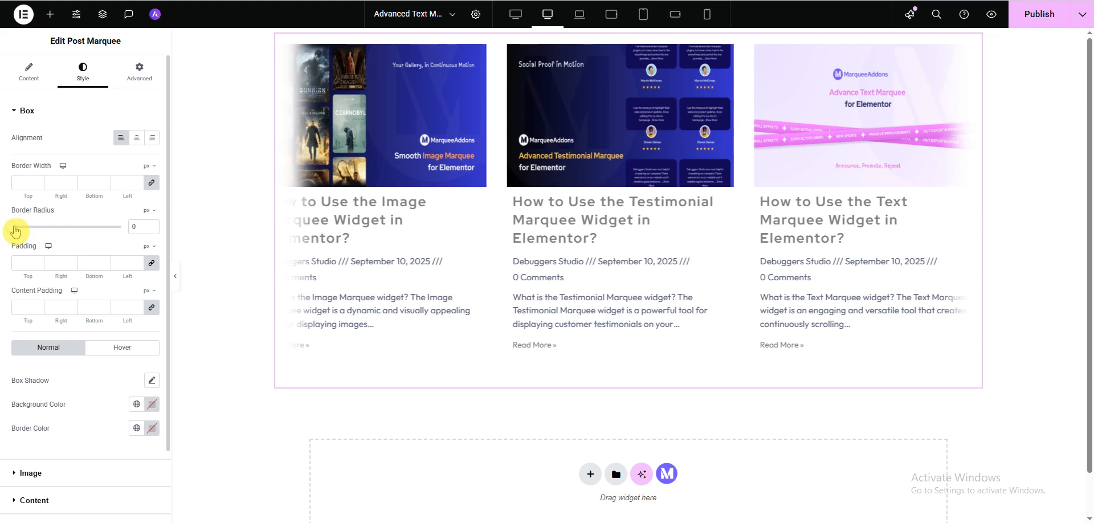
Set the post boxes' border width to 4 px on all sides
left_click(38, 182)
left_click(38, 182)
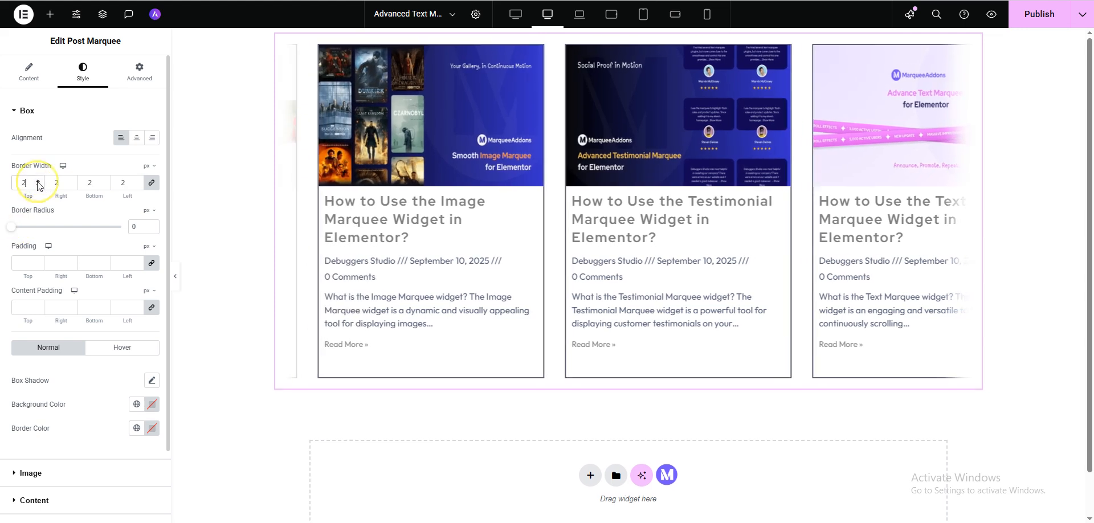
left_click(37, 182)
left_click(38, 181)
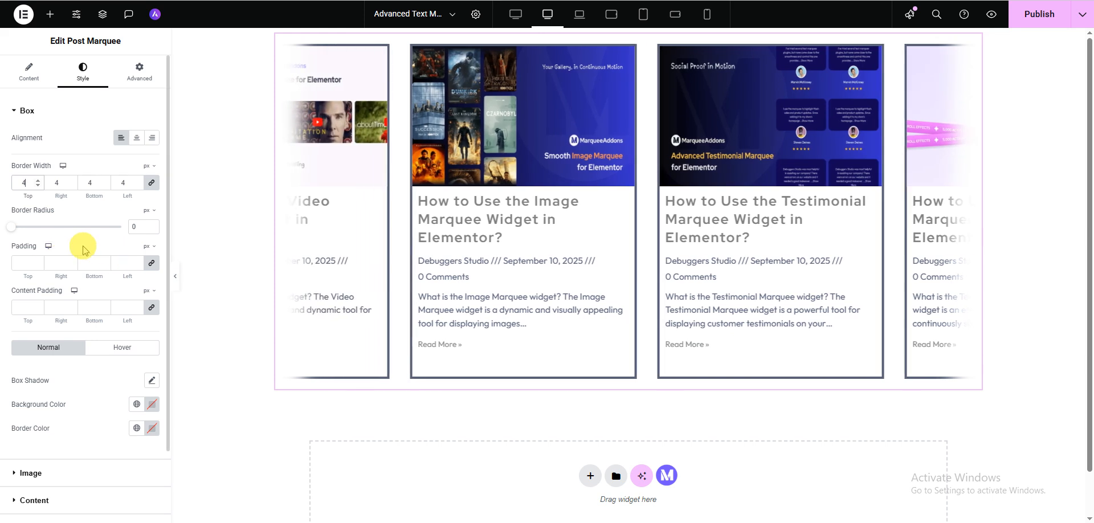
Try rounding the post boxes' corners with border radii of 36, 16 and 10 px, and return the radius to 0
left_click(14, 227)
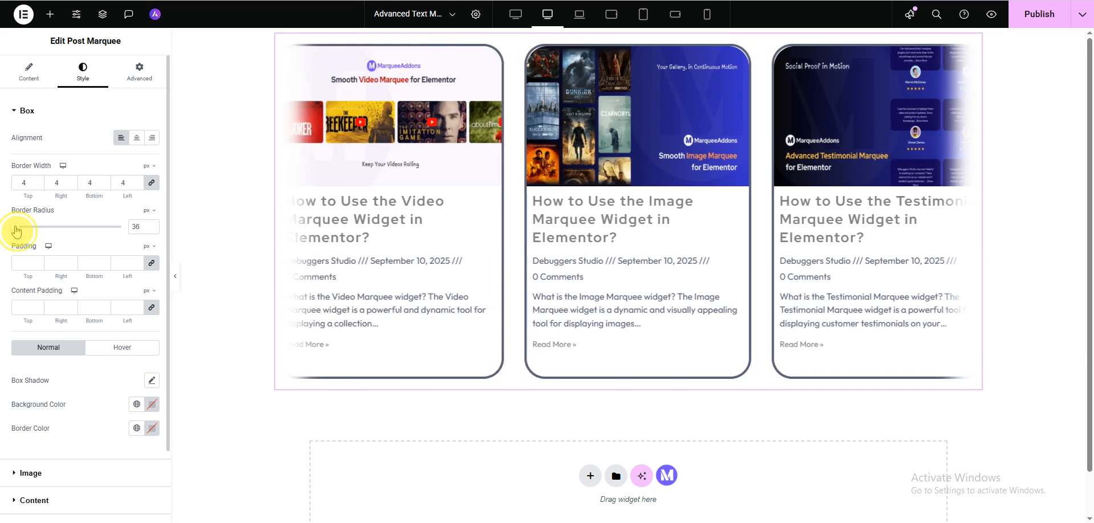
left_click(14, 228)
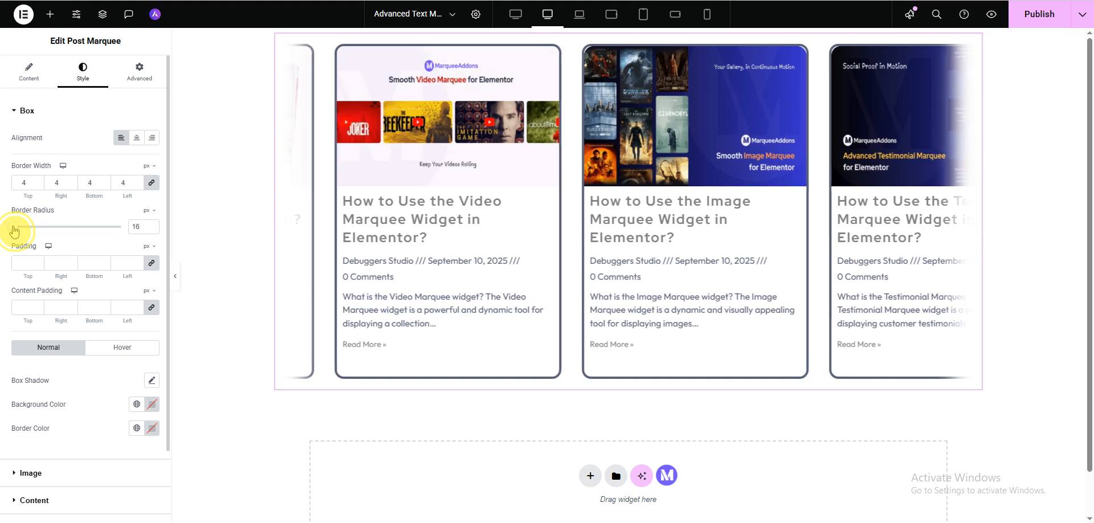
left_click(14, 228)
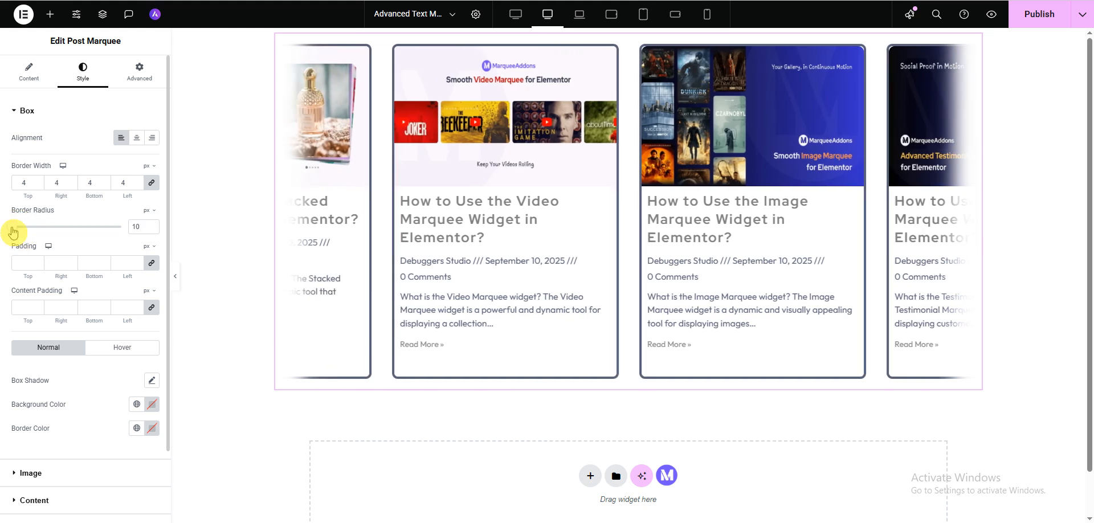
left_click_drag(12, 232, 7, 234)
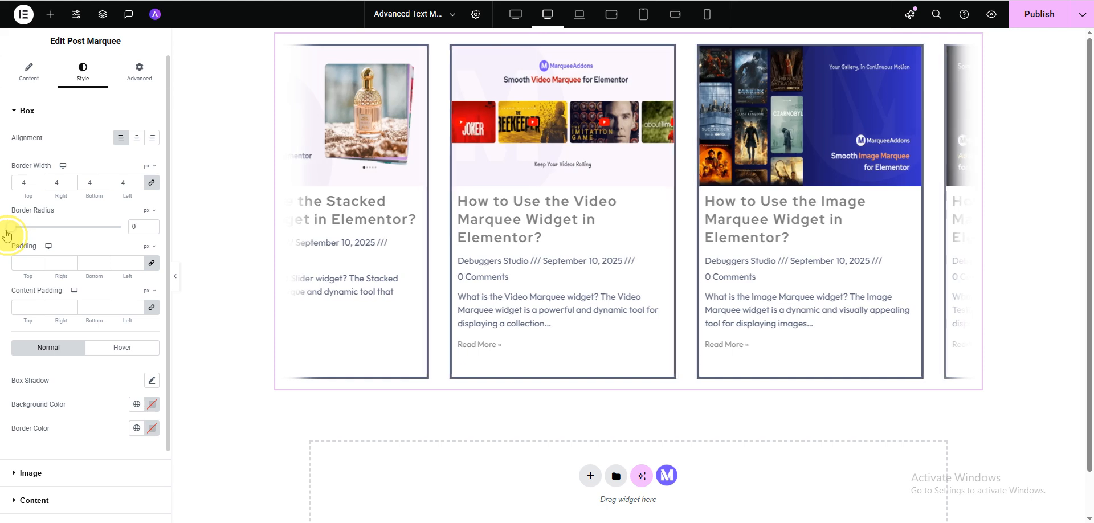
Try a content padding of 10 px and 20 px on all sides of the post boxes, and clear the values again
left_click(151, 263)
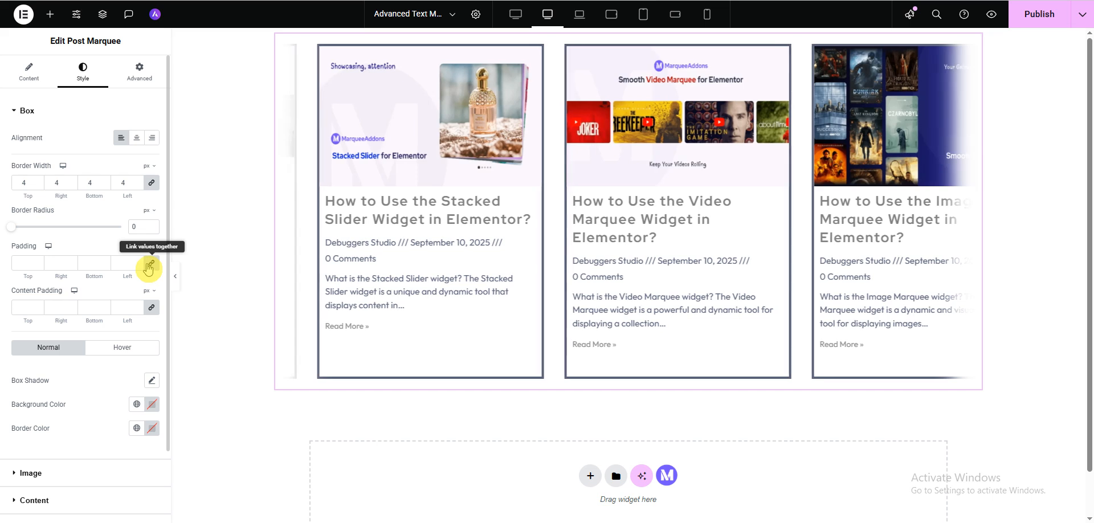
left_click(37, 308)
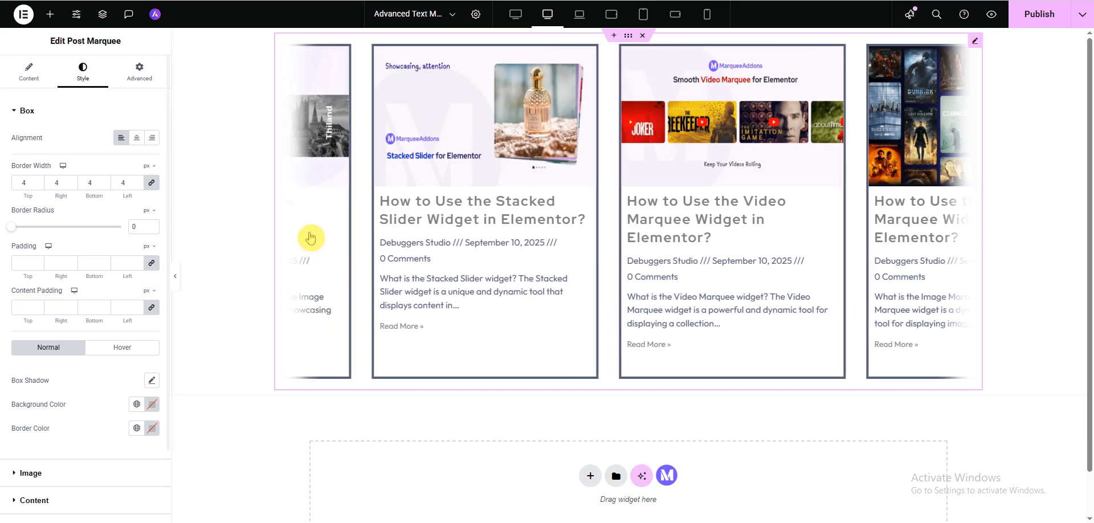
left_click(20, 305)
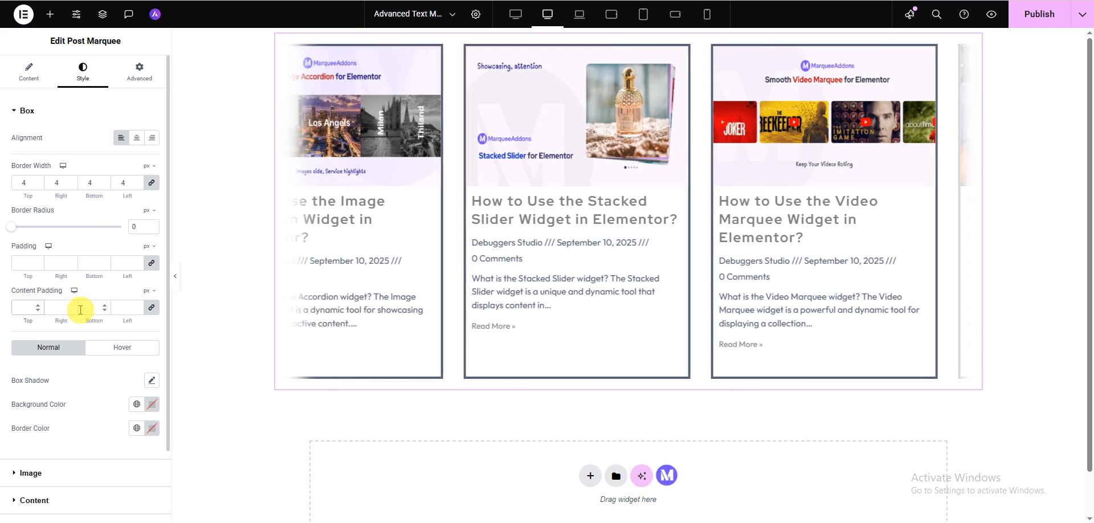
type("10")
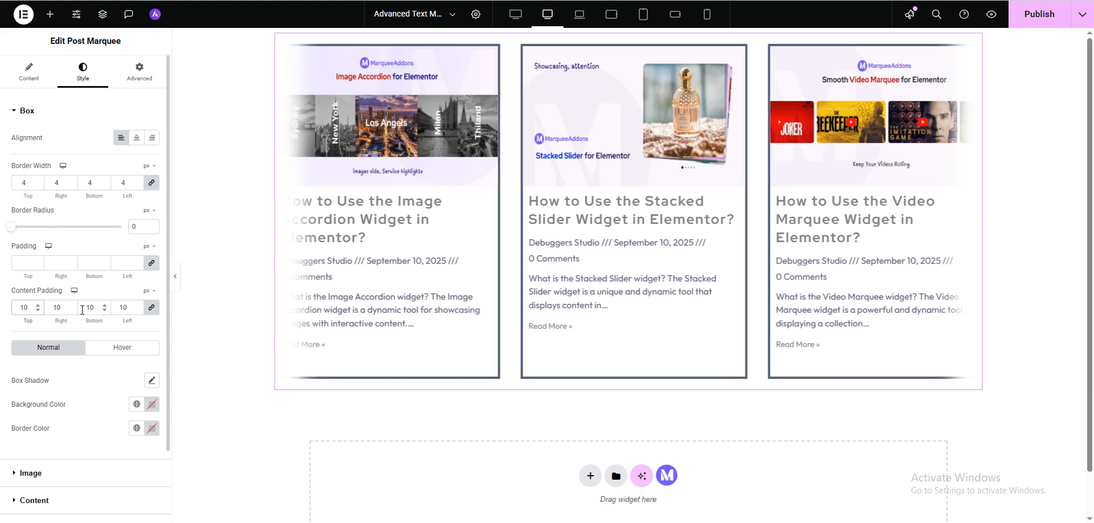
left_click_drag(30, 306, 13, 308)
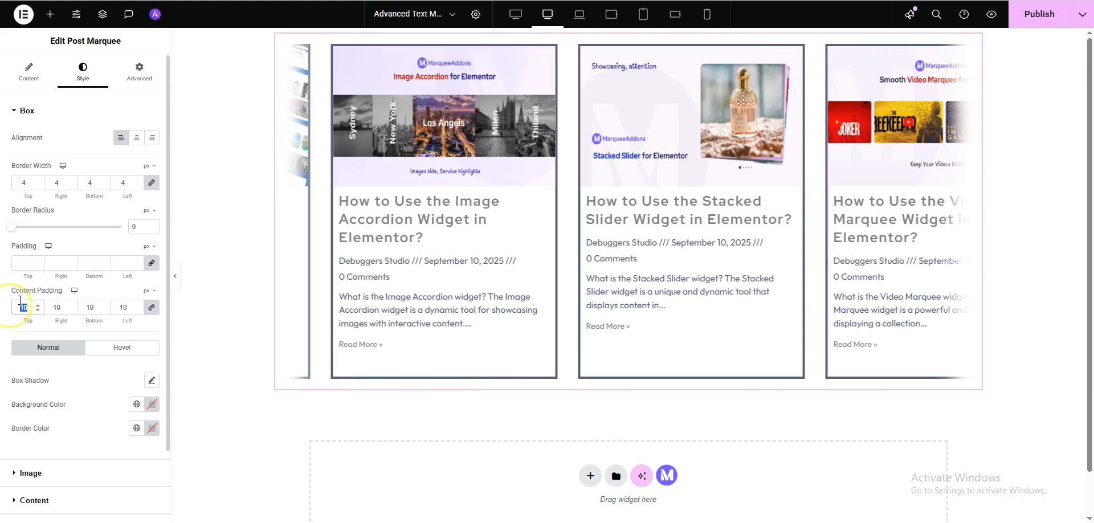
type("20")
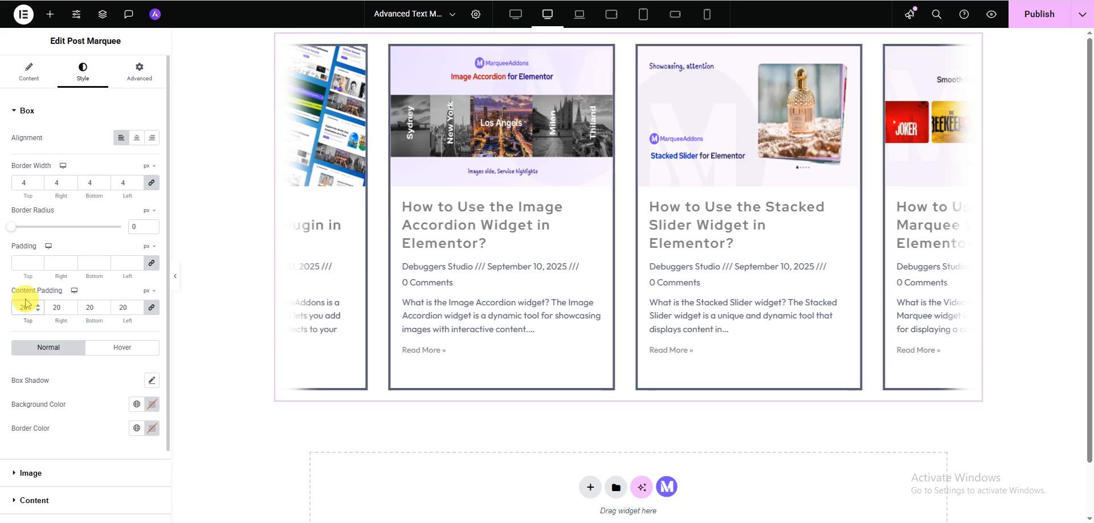
left_click_drag(25, 306, 5, 310)
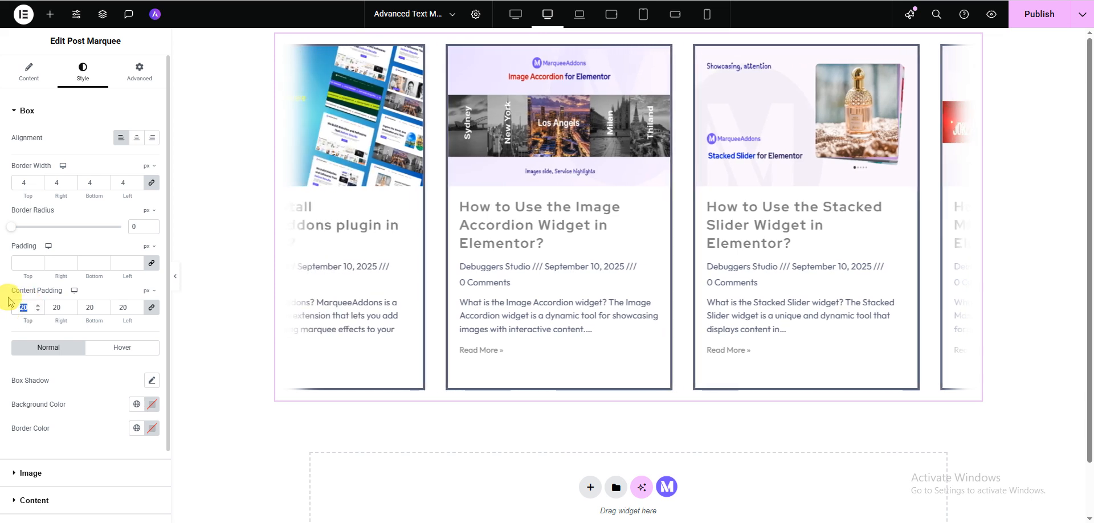
key("BackSpace")
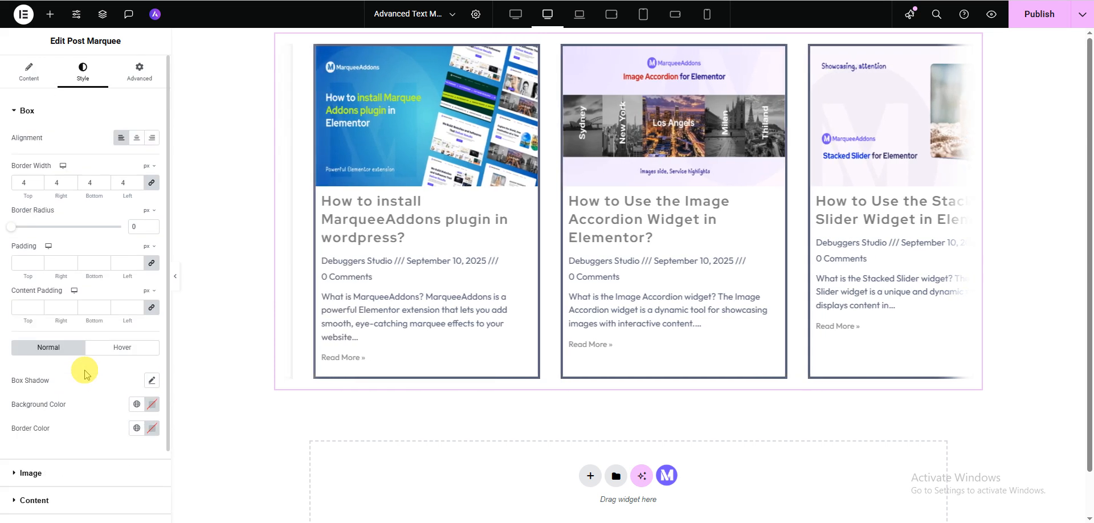
Set the post boxes' border color in the normal state to red, #F11616
scroll(82, 373, "down", 2)
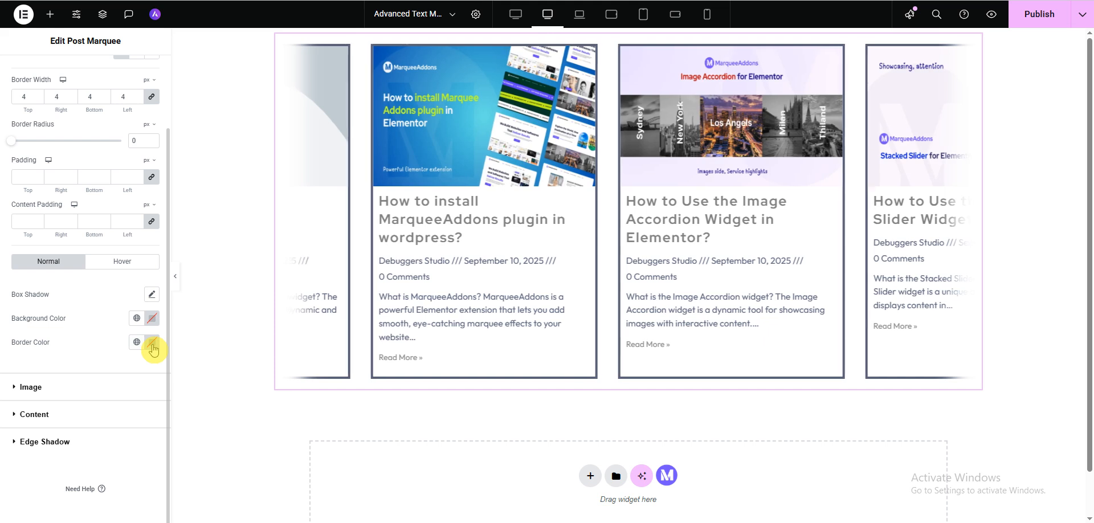
left_click(152, 343)
left_click_drag(190, 391, 205, 393)
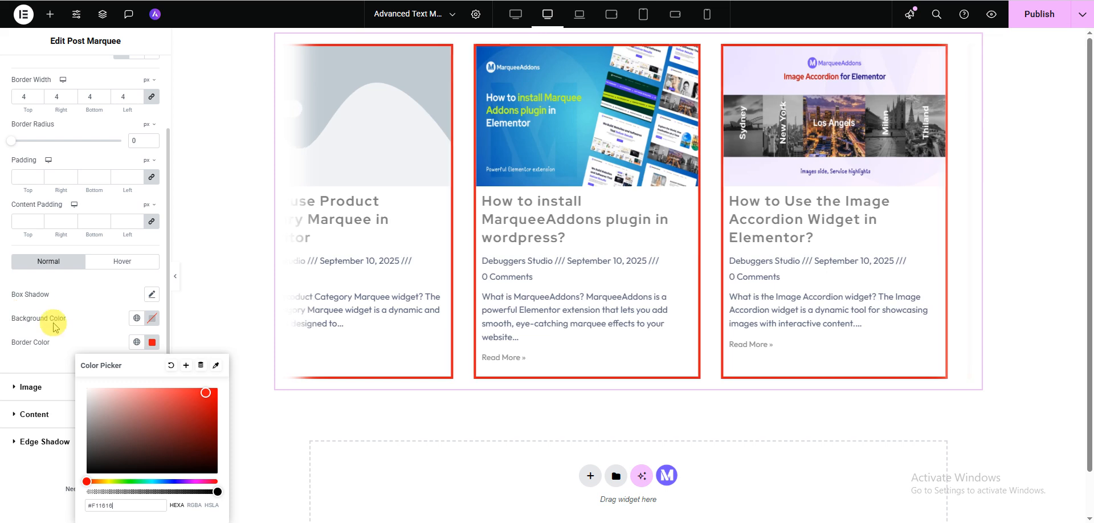
Try blue #0F41E6 as the post boxes' border color in the hover state, and clear it again
left_click(106, 266)
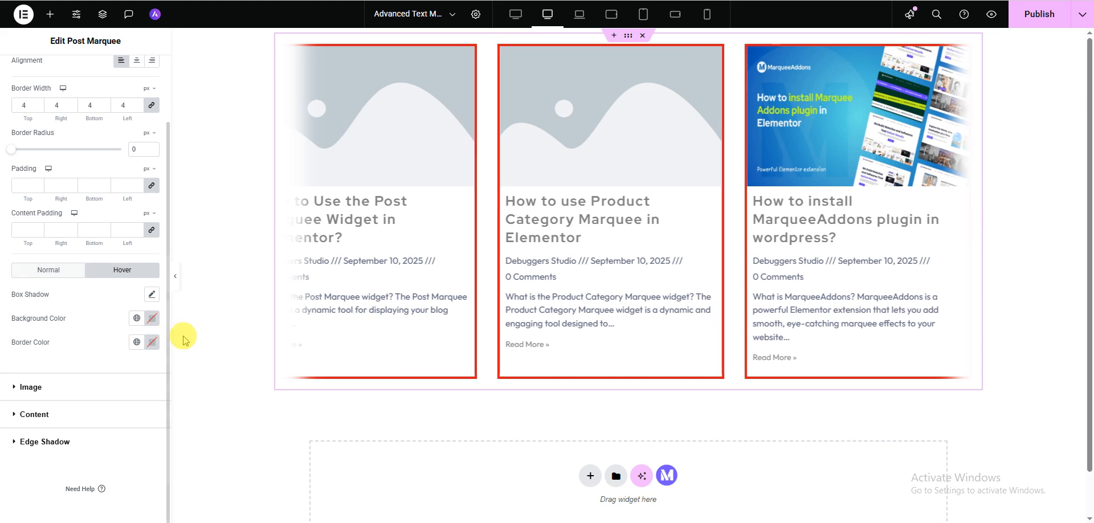
left_click(152, 343)
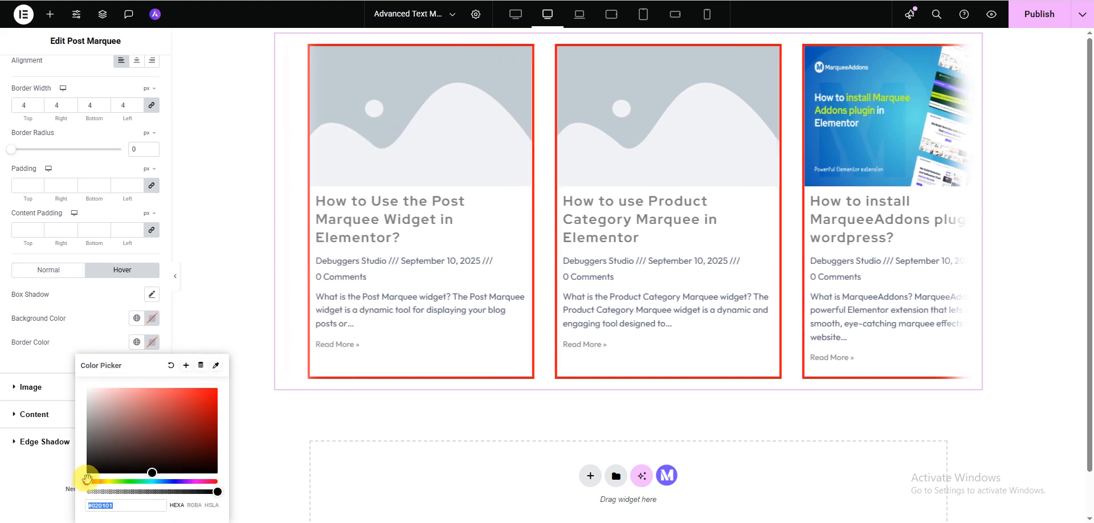
left_click_drag(87, 481, 167, 476)
left_click(169, 477)
left_click(208, 399)
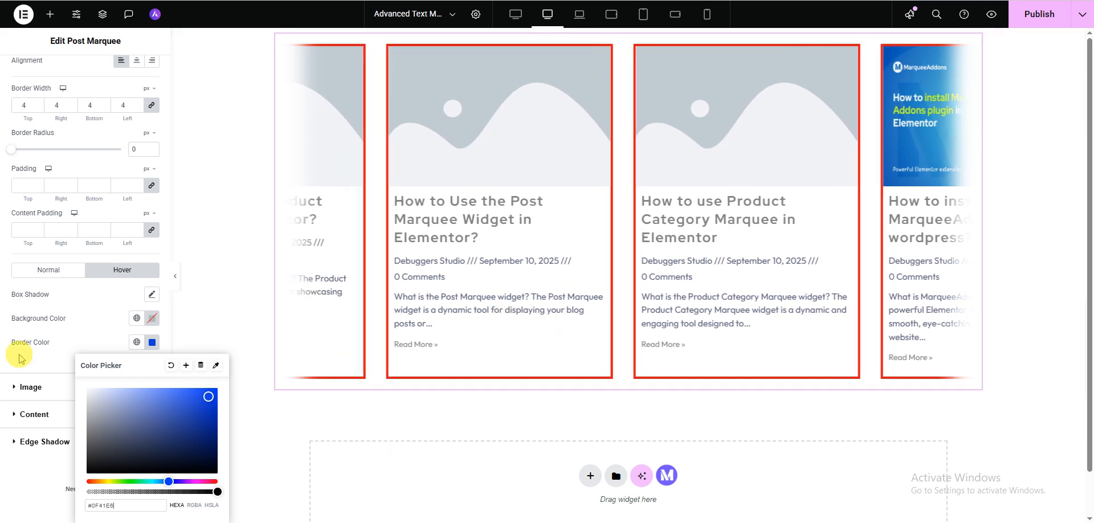
left_click(152, 342)
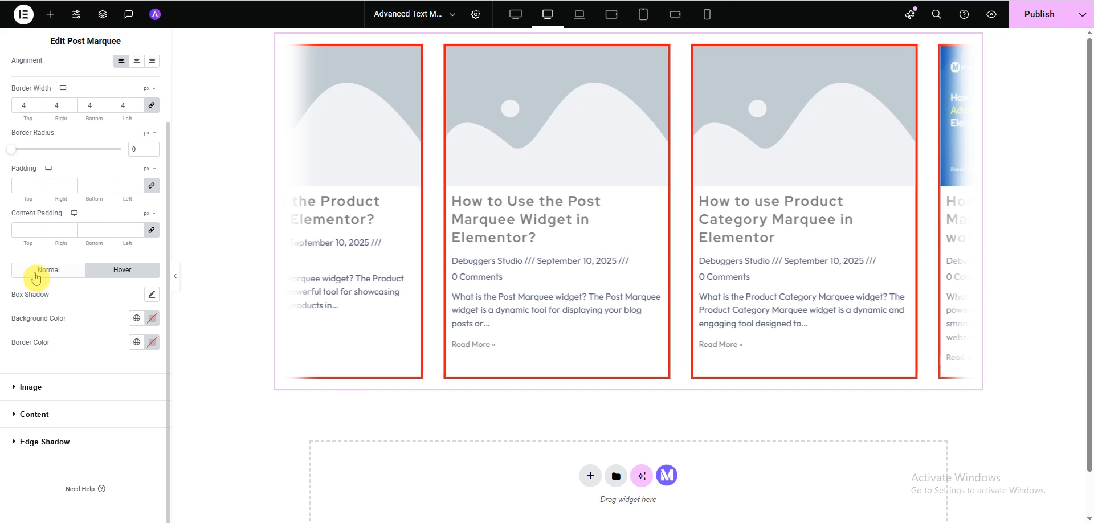
Reset the post boxes' border color in the normal state to its default
left_click(42, 271)
left_click(152, 351)
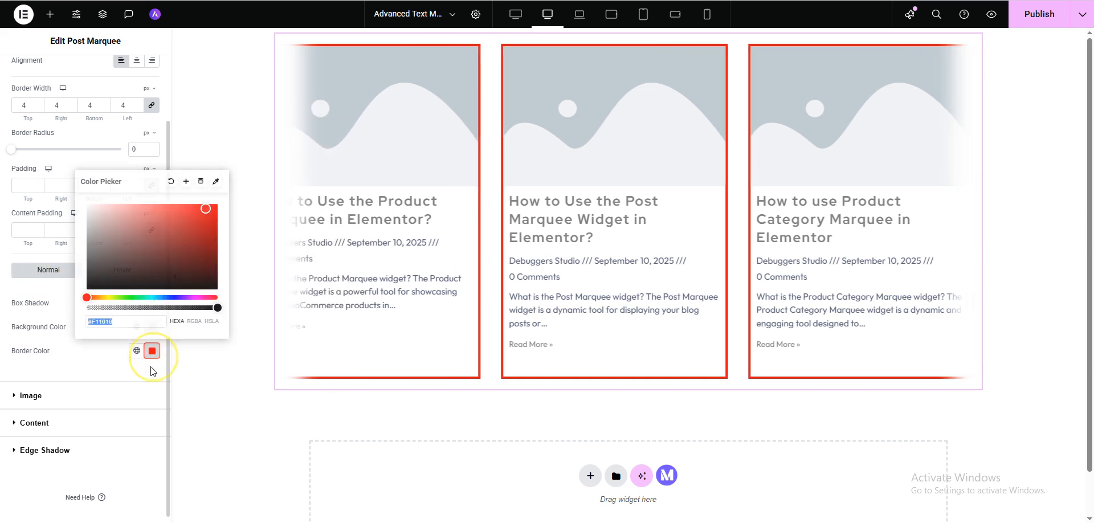
left_click(170, 181)
Try a CSS filter blur of 2.6 on the post images in the image style settings, and reset the filters
scroll(20, 422, "up", 1)
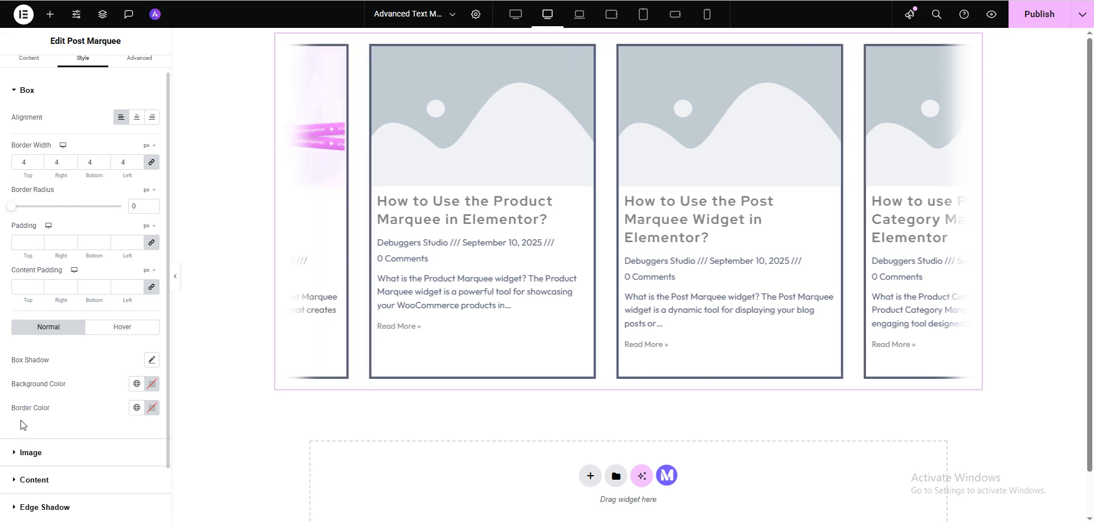
scroll(37, 402, "up", 1)
scroll(41, 401, "down", 2)
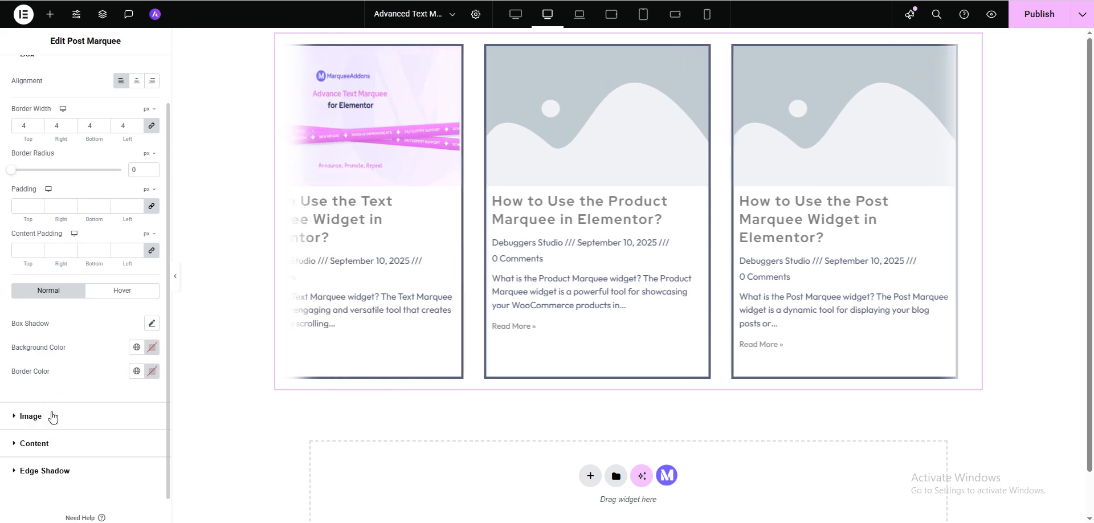
left_click(54, 415)
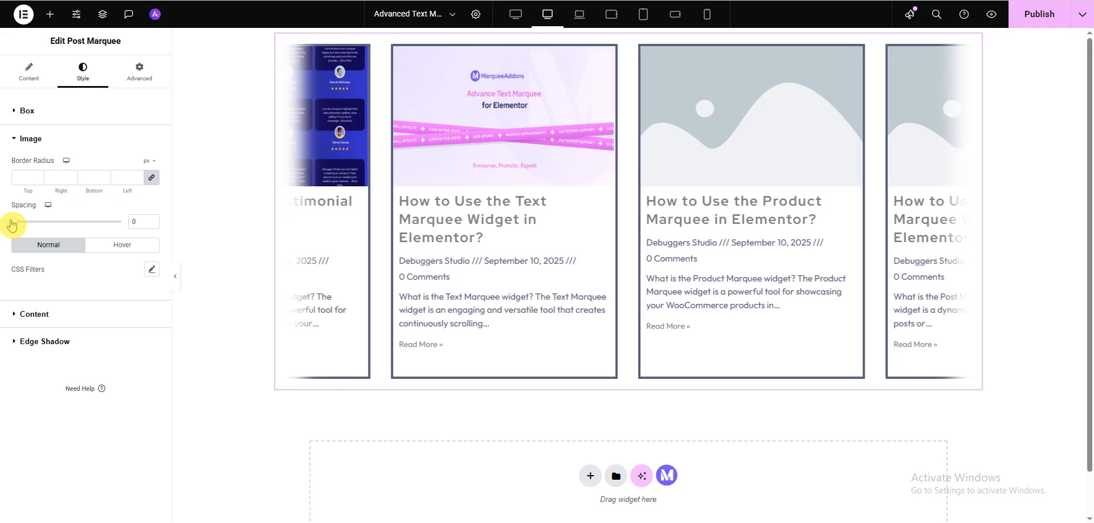
mouse_move(10, 224)
left_mouse_down()
mouse_move(21, 226)
mouse_move(11, 222)
left_mouse_up()
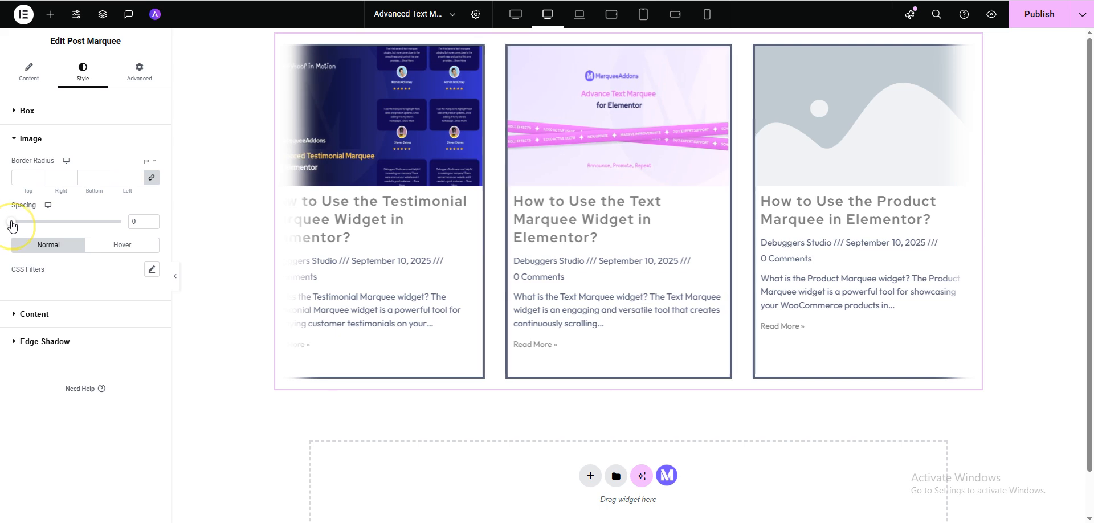
left_click(153, 271)
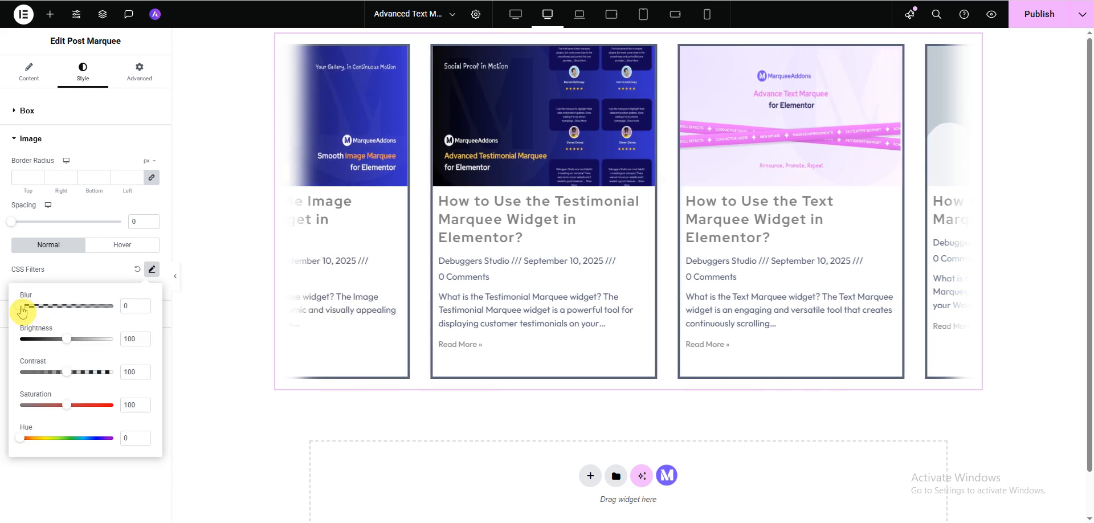
mouse_move(23, 311)
left_mouse_down()
mouse_move(74, 314)
mouse_move(43, 311)
left_mouse_up()
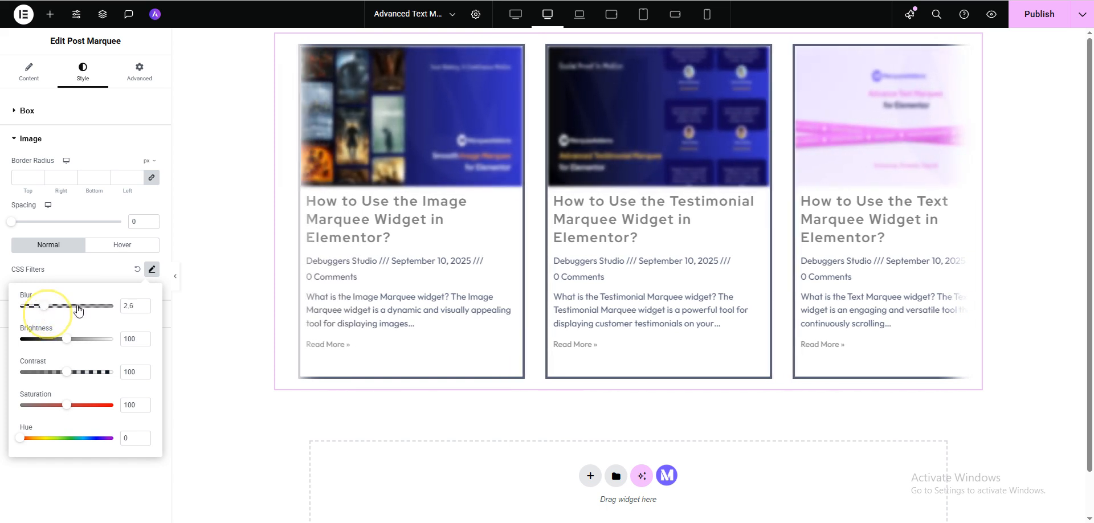
left_click(138, 277)
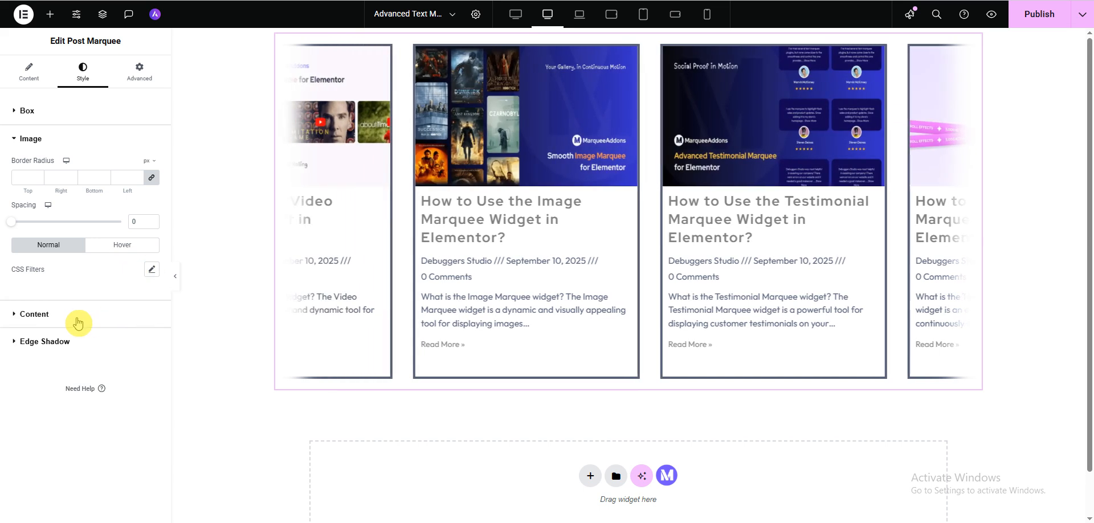
Set the post titles' text color to red in the content style settings
left_click(78, 320)
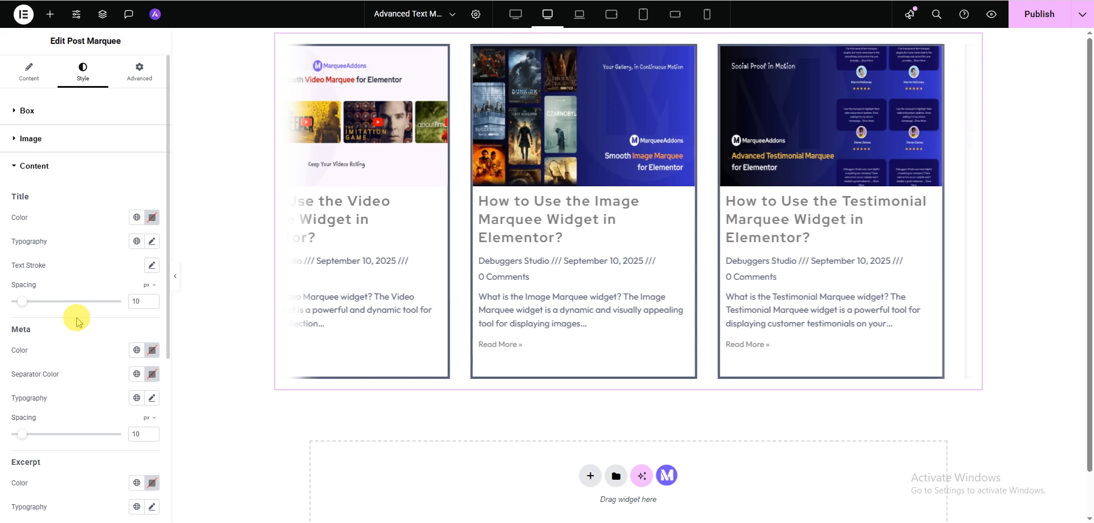
scroll(51, 296, "down", 5)
scroll(43, 317, "up", 5)
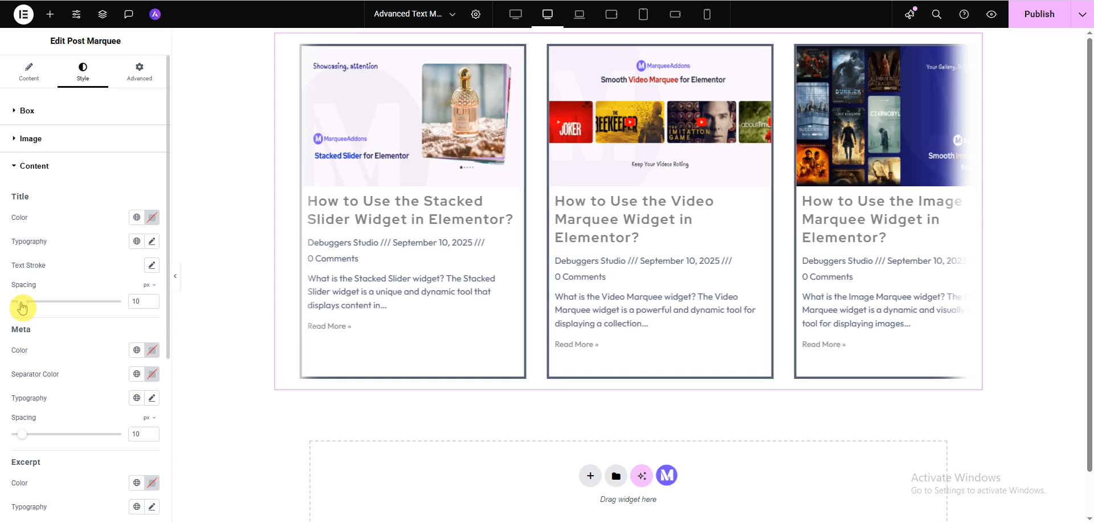
left_click(152, 218)
left_click_drag(195, 306, 210, 269)
left_click(71, 207)
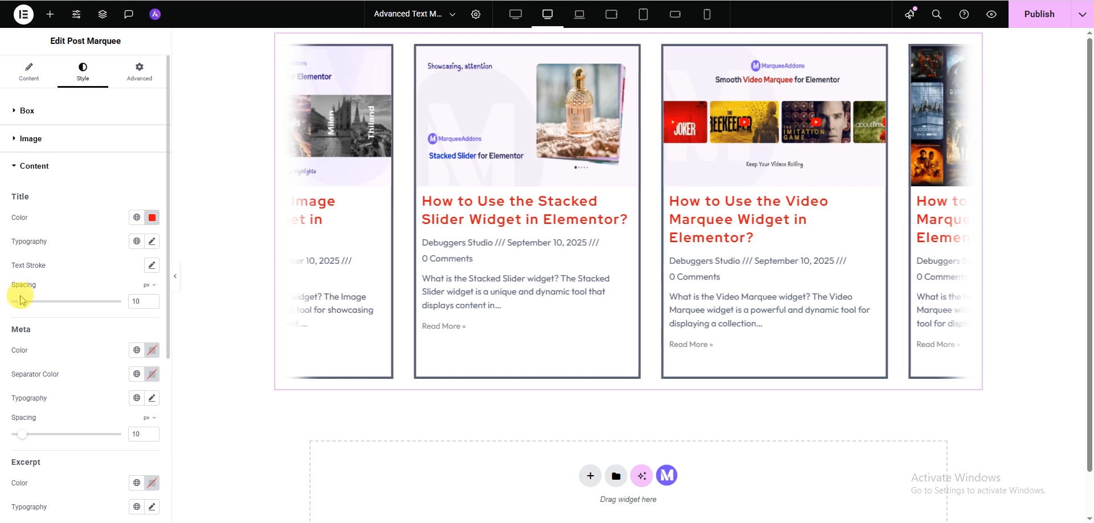
Set the post title spacing to 7 px and add a thin text stroke to the titles
left_click(22, 303)
mouse_move(22, 306)
left_mouse_down()
mouse_move(7, 302)
mouse_move(19, 302)
left_mouse_up()
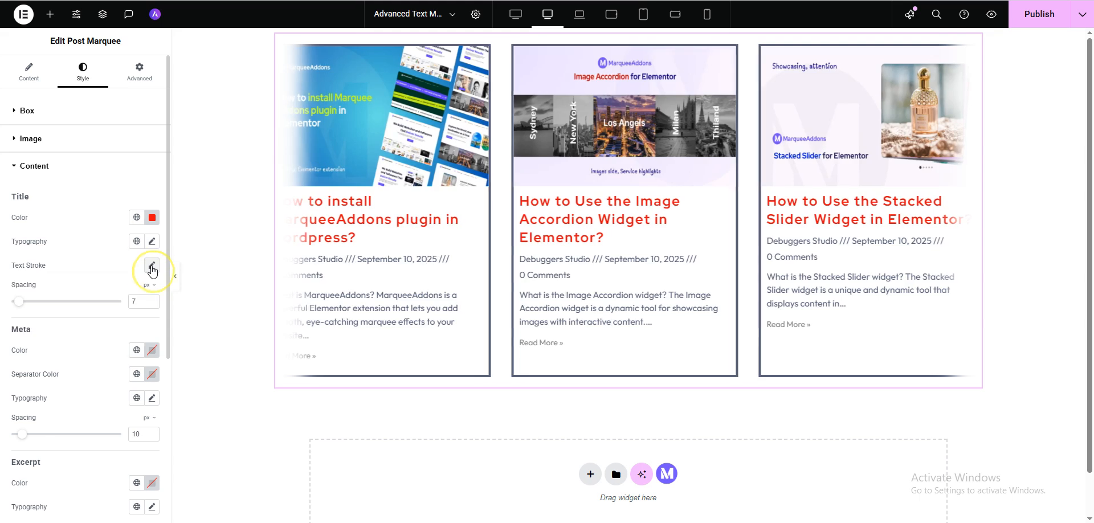
left_click(152, 268)
mouse_move(12, 313)
left_mouse_down()
mouse_move(41, 315)
mouse_move(31, 316)
left_mouse_up()
left_click(71, 242)
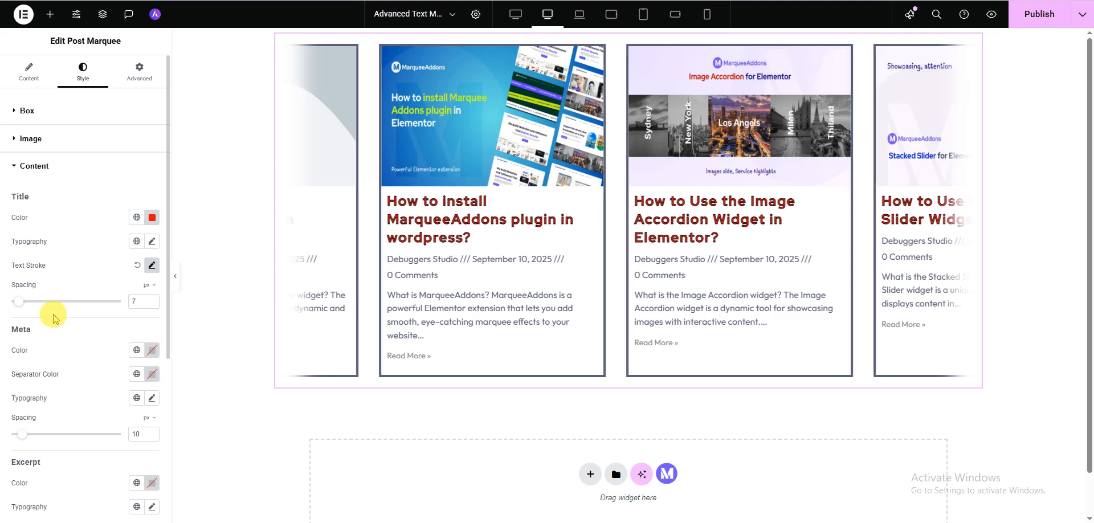
Set the spacing of the post meta data to 9 px
scroll(53, 319, "down", 1)
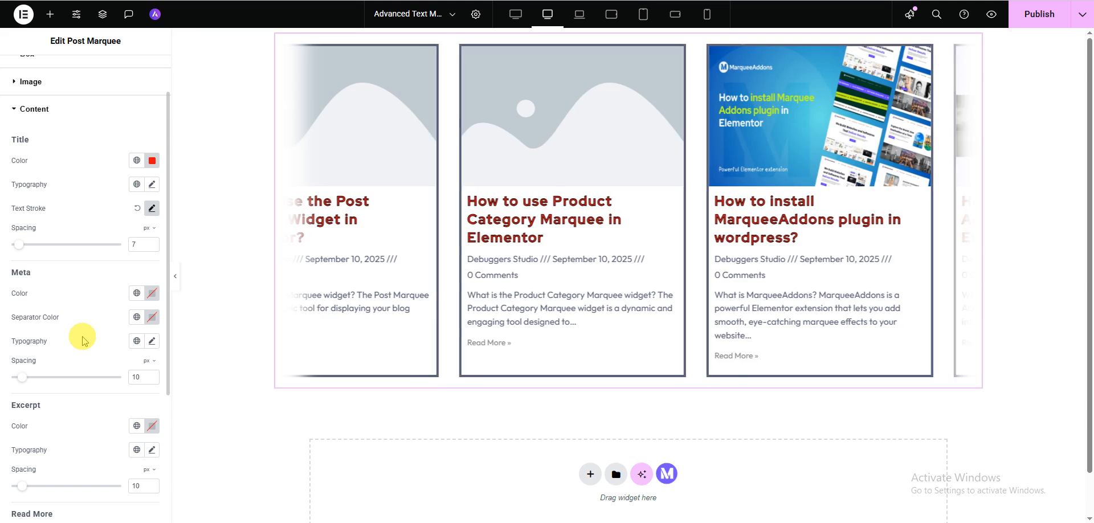
left_click_drag(23, 377, 27, 384)
scroll(26, 371, "down", 3)
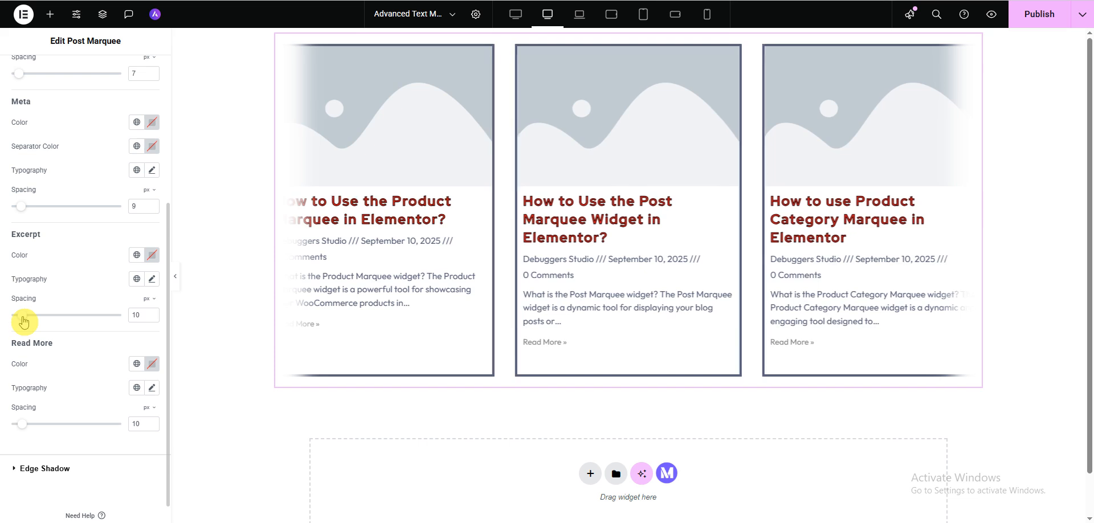
scroll(31, 345, "down", 1)
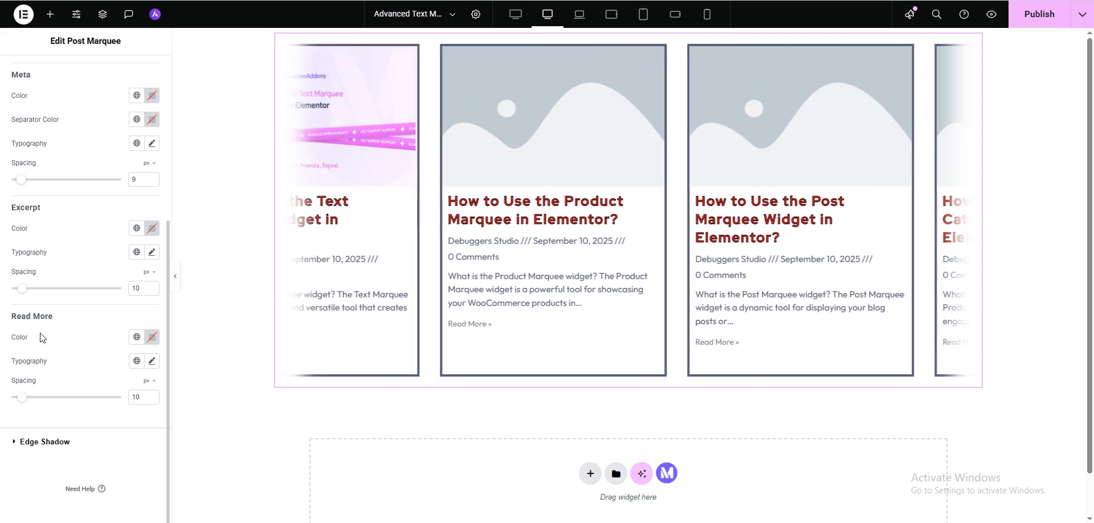
left_click(65, 344)
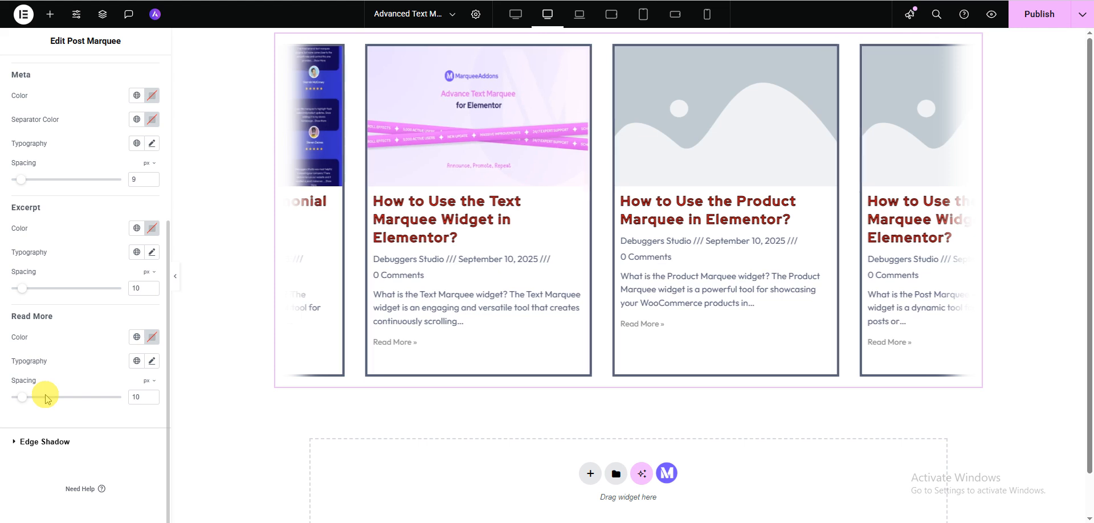
Set the marquee's edge shadow color to a blue of about #262ADD in the Edge Shadow style settings
scroll(20, 447, "up", 2)
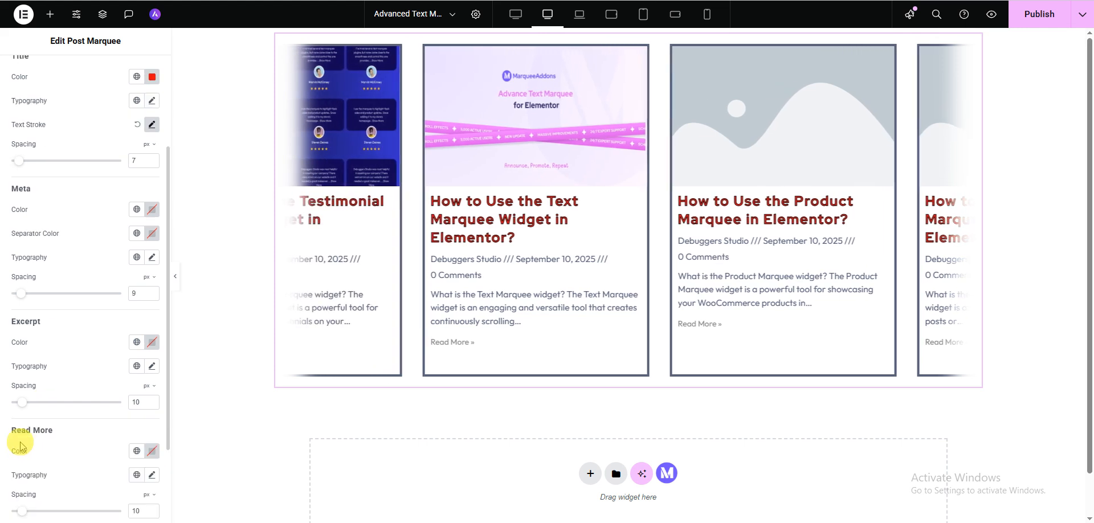
scroll(20, 448, "up", 3)
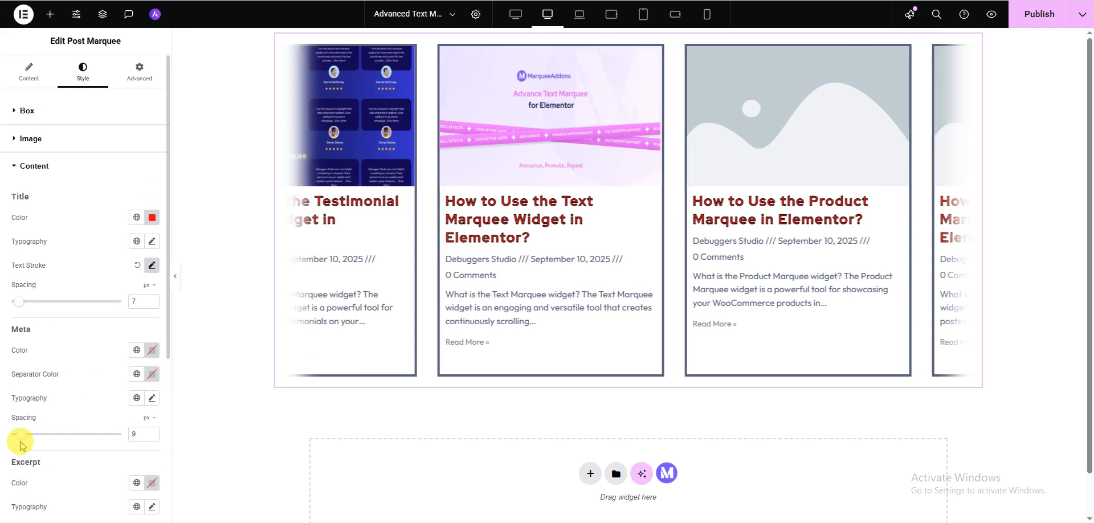
left_click(28, 169)
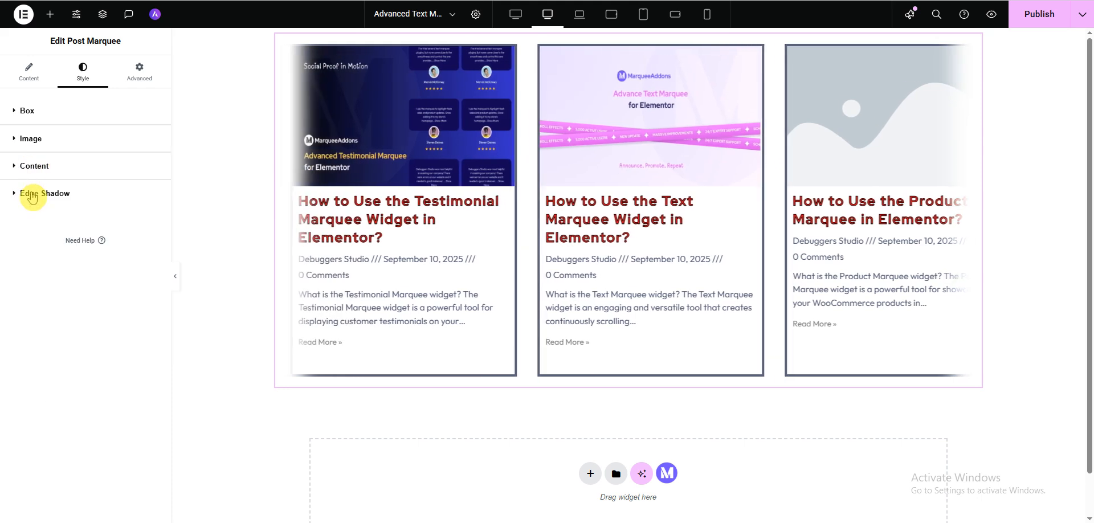
left_click(32, 195)
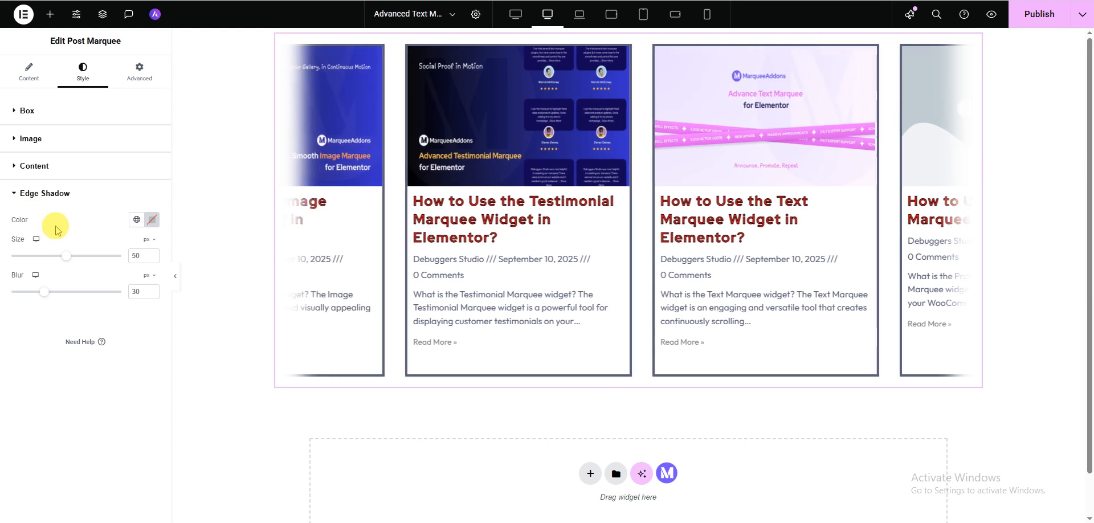
left_click(151, 220)
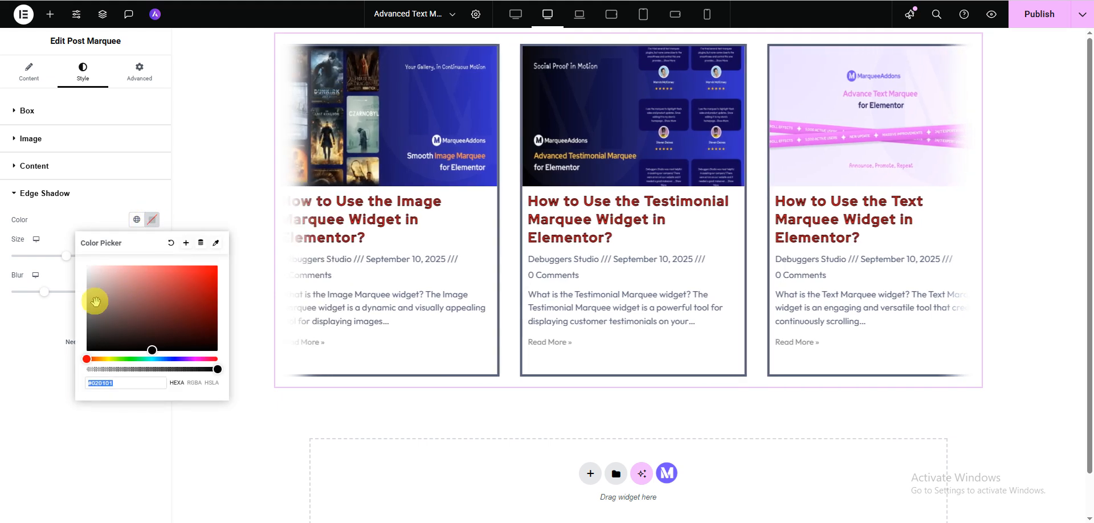
left_click_drag(86, 359, 195, 281)
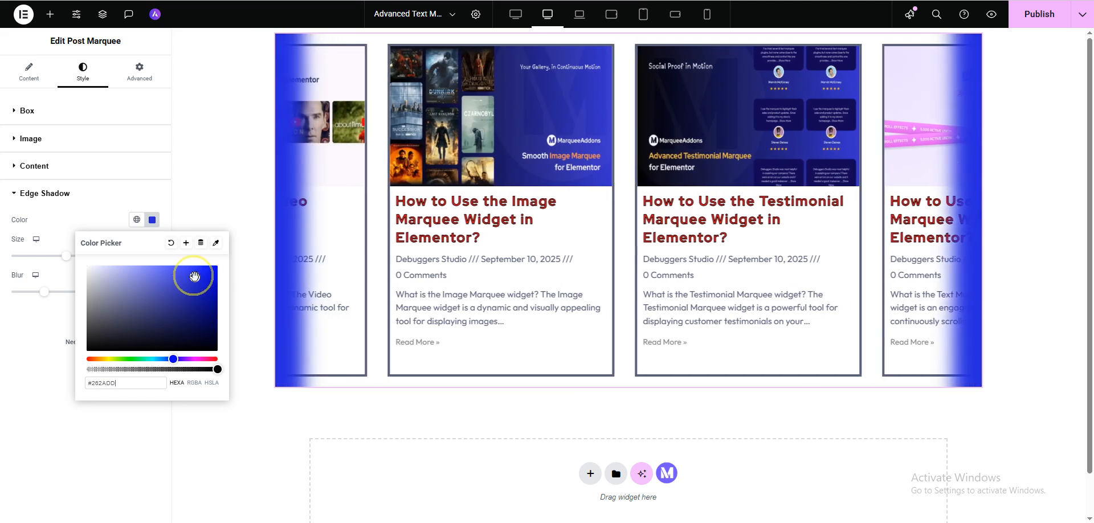
left_click(3, 319)
Set the edge shadow's size to 58 px and its blur to 87 px
mouse_move(66, 256)
left_mouse_down()
mouse_move(102, 264)
mouse_move(75, 261)
left_mouse_up()
left_click(27, 302)
left_click_drag(27, 302, 110, 304)
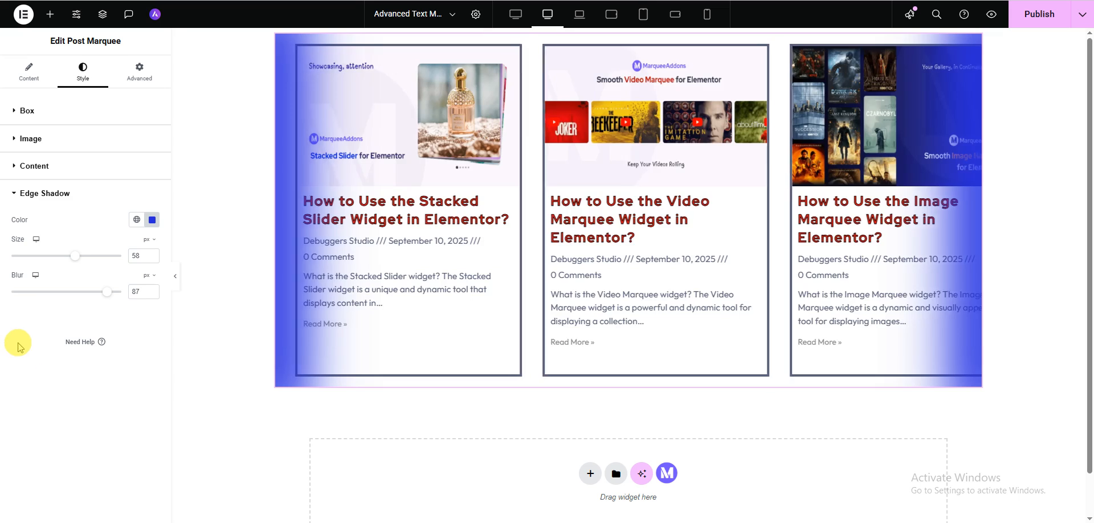
left_click(40, 197)
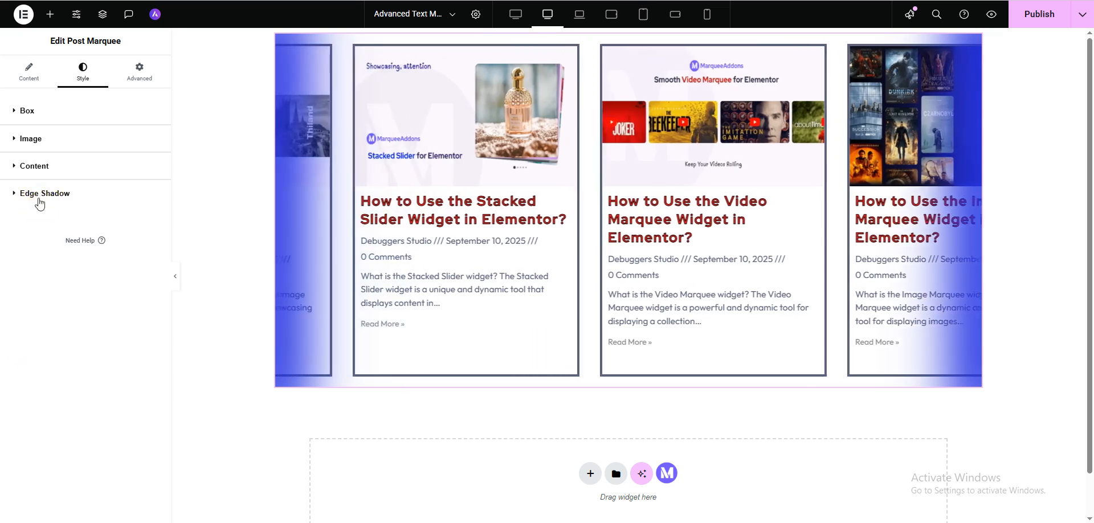
left_click(40, 197)
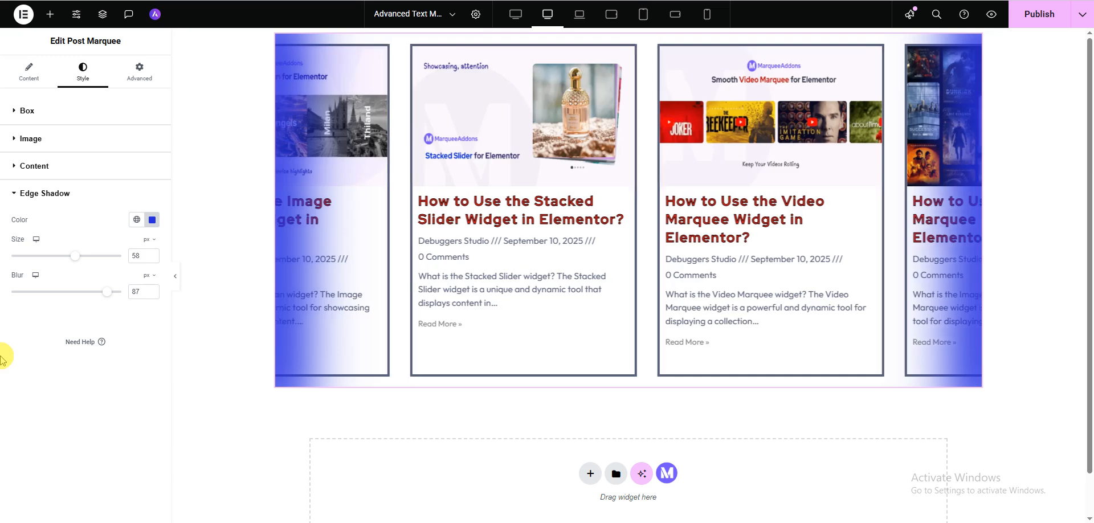